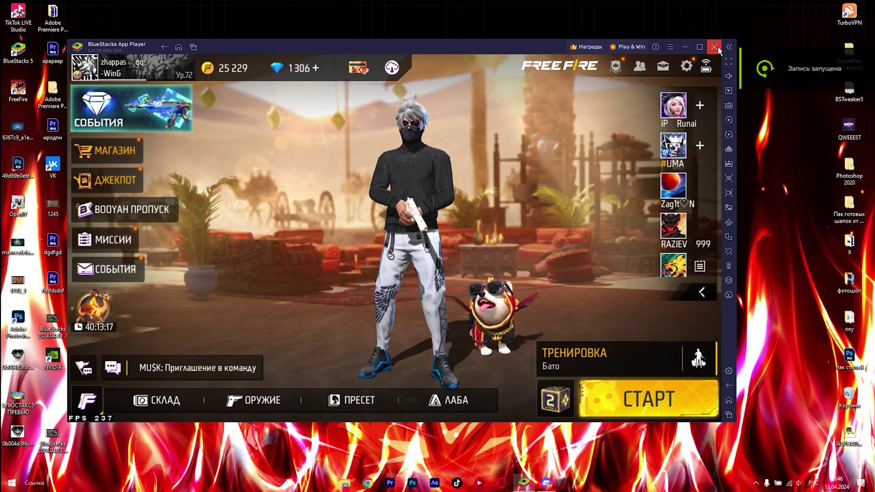
Close the BlueStacks App Player, confirm the exit, and refresh the desktop
{"action": "key", "text": "alt+F4"}
{"action": "left_click", "coordinate": [431, 292]}
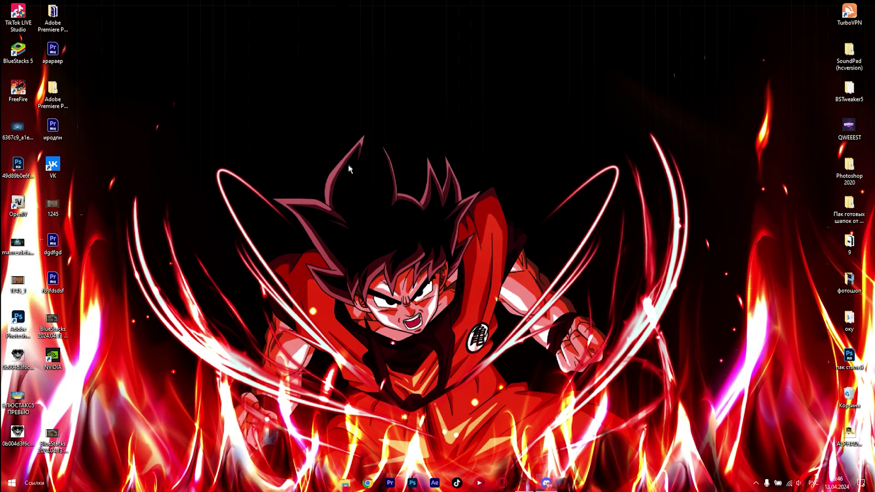
{"action": "right_click", "coordinate": [349, 164]}
{"action": "left_click", "coordinate": [368, 193]}
{"action": "right_click", "coordinate": [344, 160]}
{"action": "left_click", "coordinate": [363, 187]}
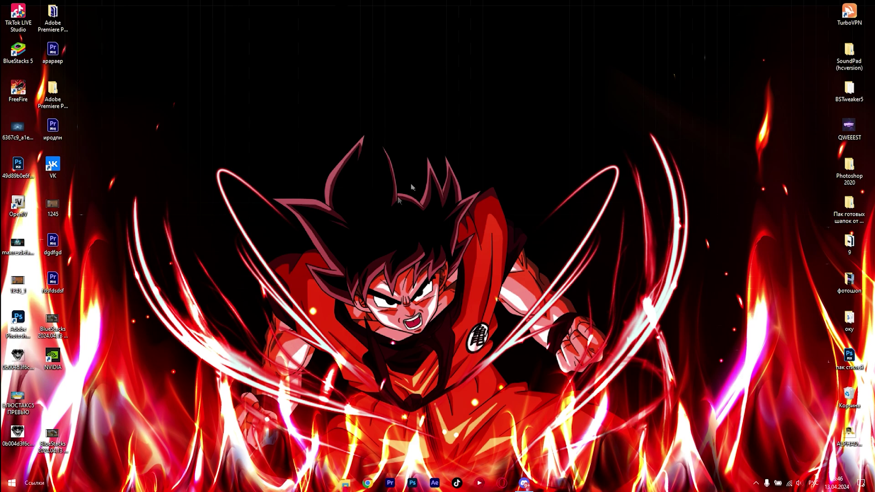
Move the BlueStacks 5 shortcut to the middle of the desktop and open its compatibility settings for all users
{"action": "left_click_drag", "start_coordinate": [18, 51], "coordinate": [332, 210]}
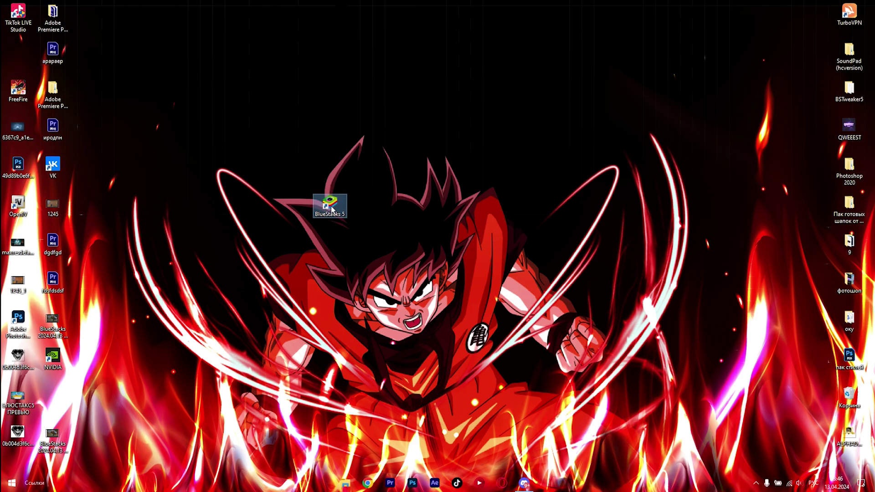
{"action": "right_click", "coordinate": [332, 210]}
{"action": "left_click", "coordinate": [360, 408]}
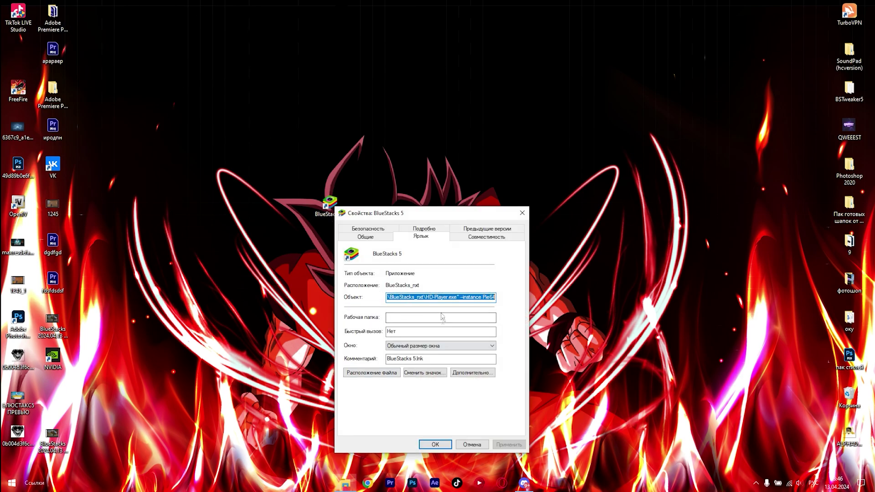
{"action": "left_click", "coordinate": [493, 239]}
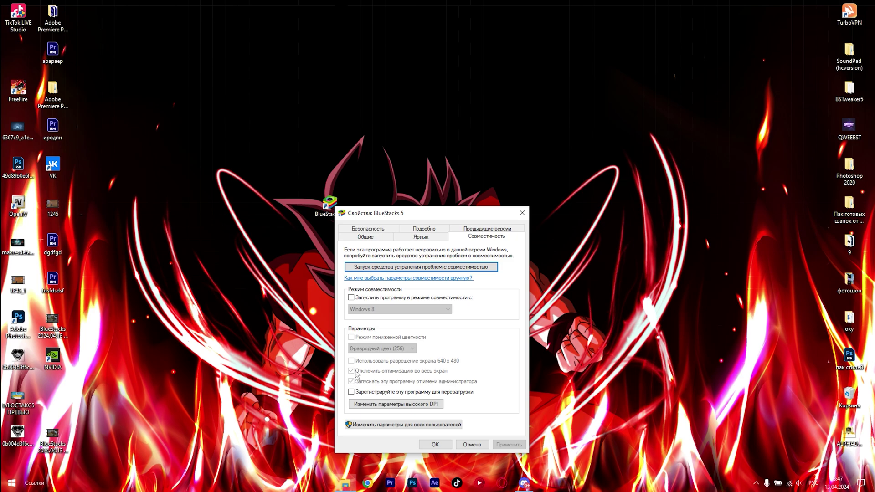
{"action": "left_click", "coordinate": [364, 425]}
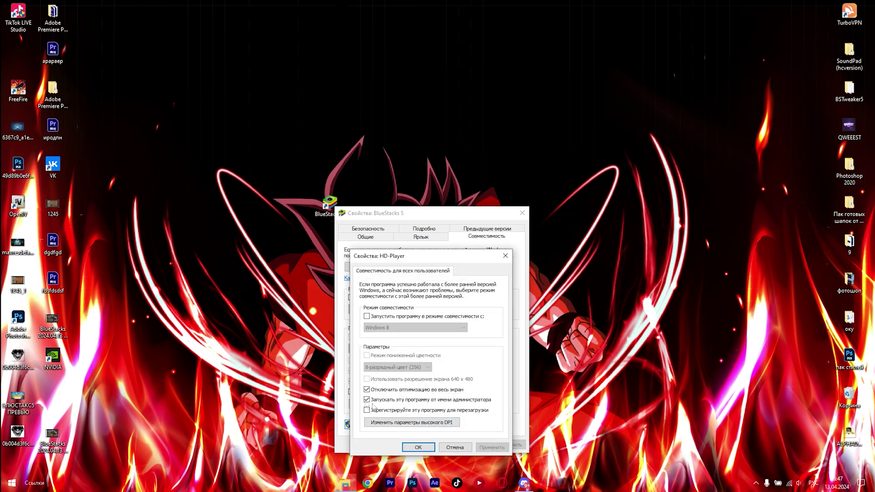
Set the high DPI scaling override for HD-Player to "Система (Расширенная)" and confirm all the property dialogs
{"action": "left_click", "coordinate": [379, 422]}
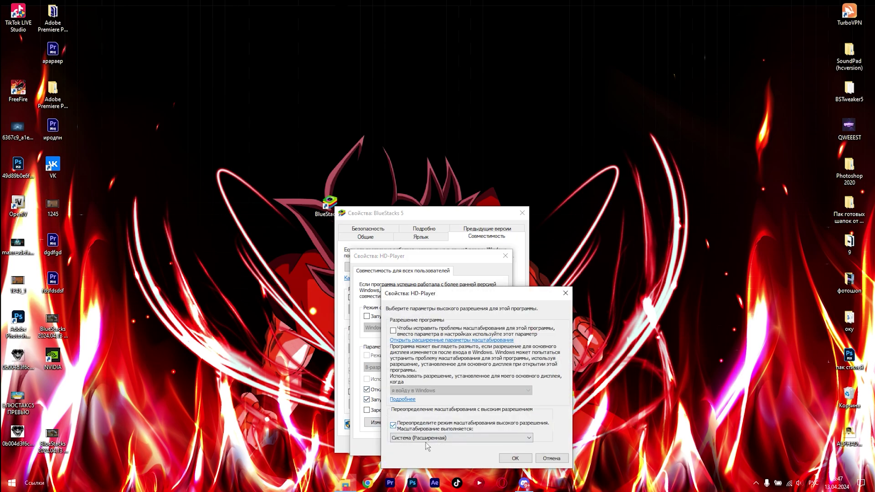
{"action": "left_click", "coordinate": [425, 441]}
{"action": "left_click", "coordinate": [423, 459]}
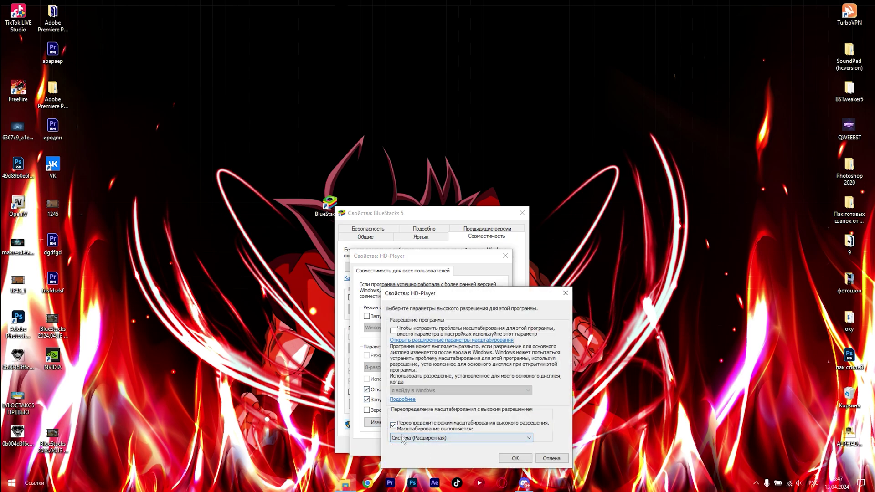
{"action": "left_click", "coordinate": [522, 462]}
{"action": "left_click", "coordinate": [419, 449]}
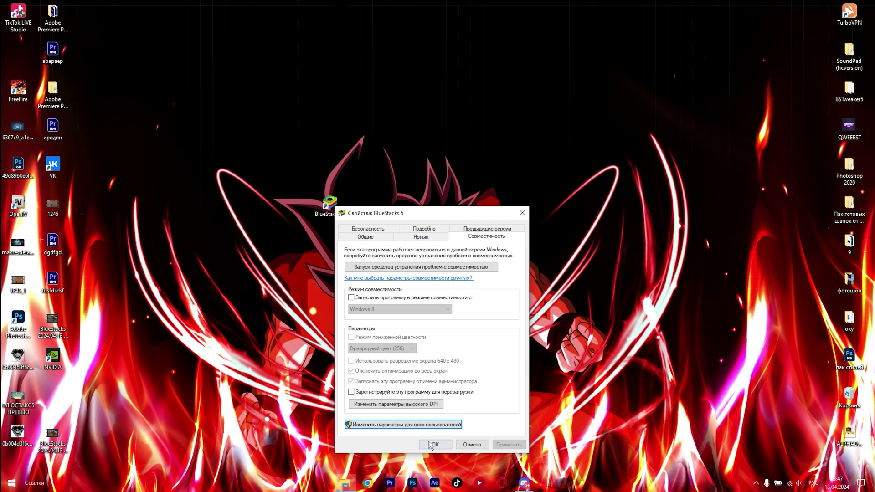
{"action": "left_click", "coordinate": [431, 446]}
{"action": "right_click", "coordinate": [286, 178]}
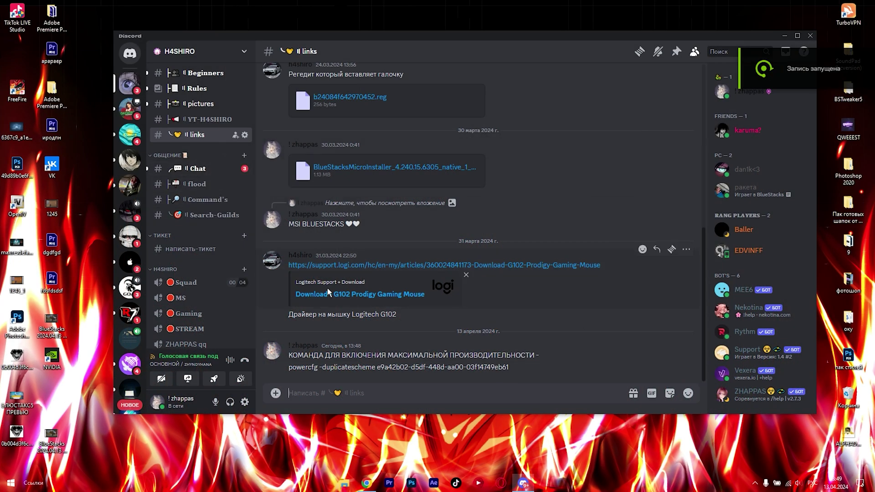
Copy the command "powercfg -duplicatescheme e9a42b02-d5df-448d-aa00-03f14749eb61" from the newest message in the Discord links channel
{"action": "left_click_drag", "start_coordinate": [290, 355], "coordinate": [536, 358]}
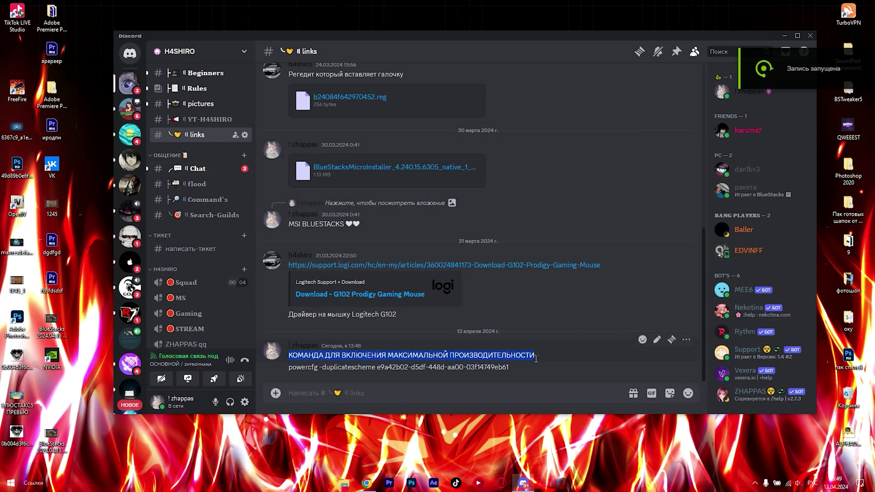
{"action": "left_click_drag", "start_coordinate": [290, 369], "coordinate": [502, 370]}
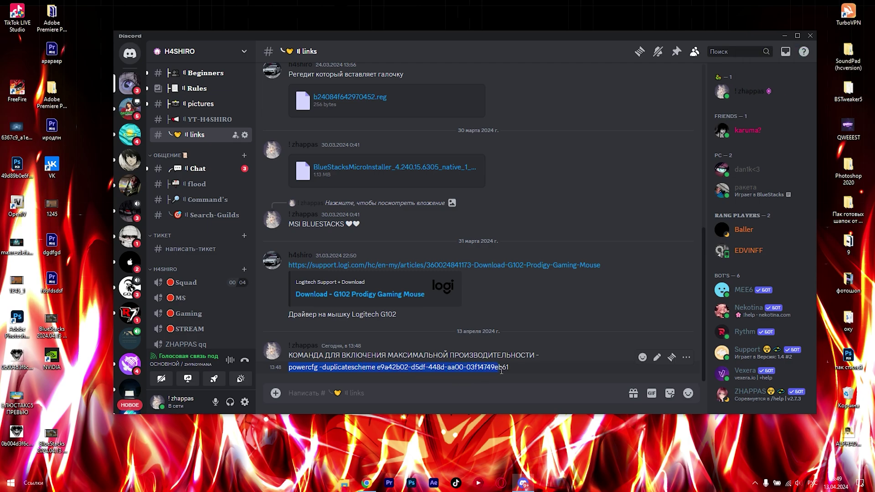
{"action": "right_click", "coordinate": [509, 367]}
{"action": "left_click", "coordinate": [506, 169]}
{"action": "right_click", "coordinate": [276, 314]}
{"action": "left_click", "coordinate": [305, 344]}
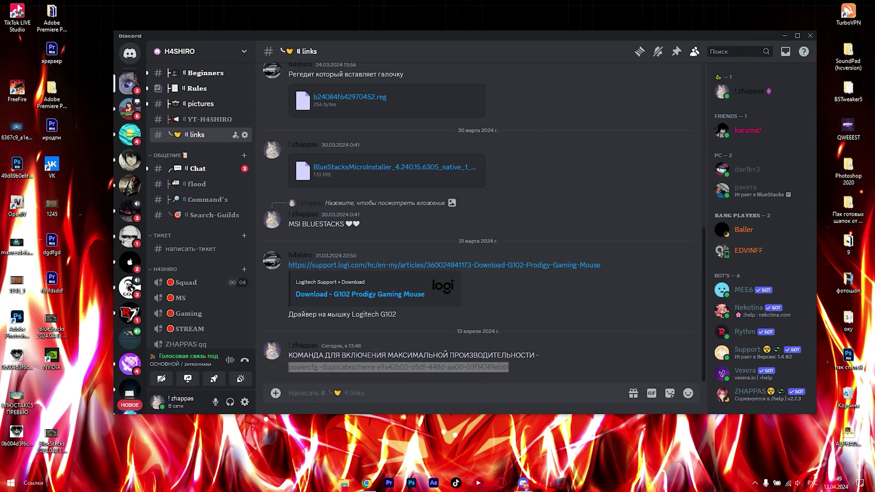
Open Windows PowerShell as administrator and allow it to make changes to the device
{"action": "right_click", "coordinate": [124, 487]}
{"action": "left_click", "coordinate": [10, 486]}
{"action": "right_click", "coordinate": [10, 486]}
{"action": "left_click", "coordinate": [54, 364]}
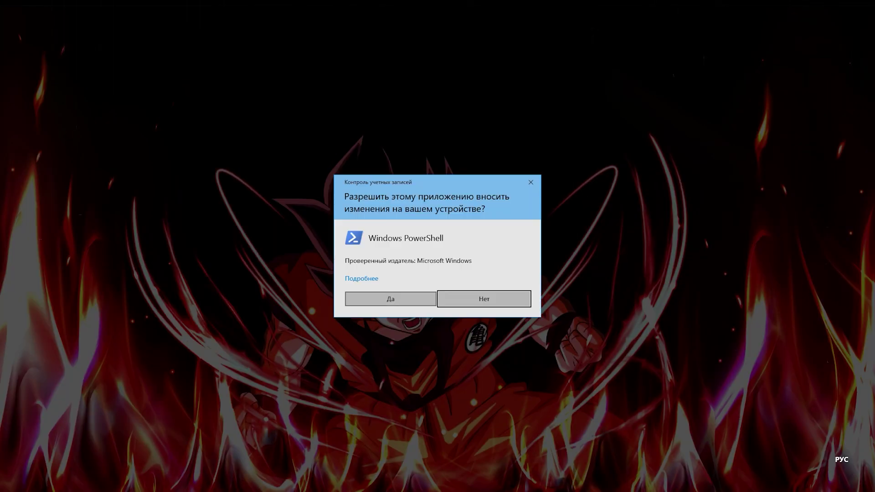
{"action": "left_click", "coordinate": [390, 299]}
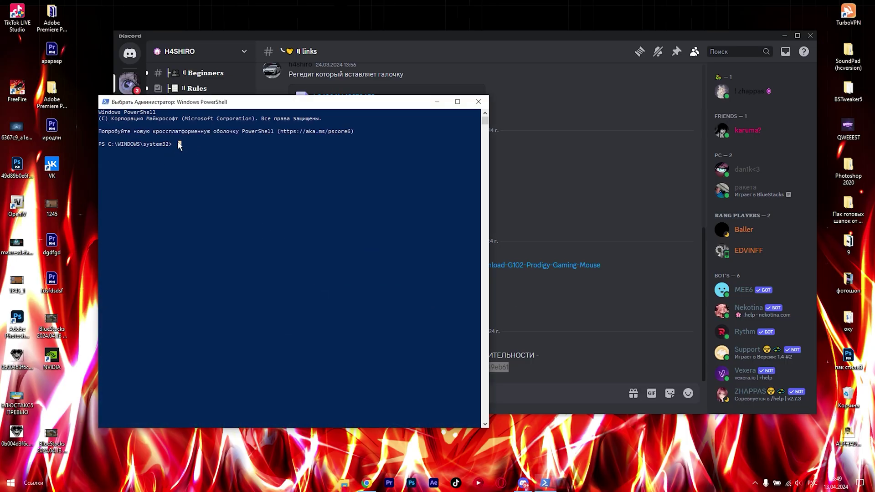
Run "powercfg -duplicatescheme e9a42b02-d5df-448d-aa00-03f14749eb61" in PowerShell, then close it and refresh the desktop
{"action": "right_click", "coordinate": [286, 177]}
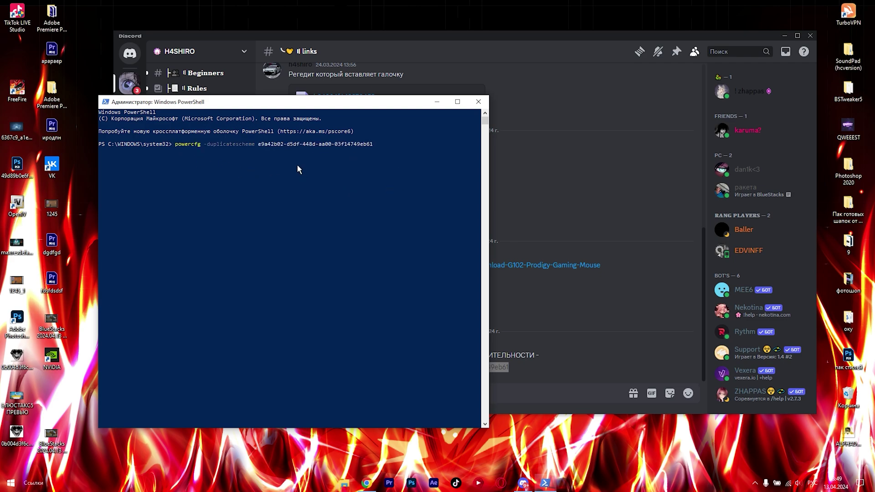
{"action": "key", "text": "Return"}
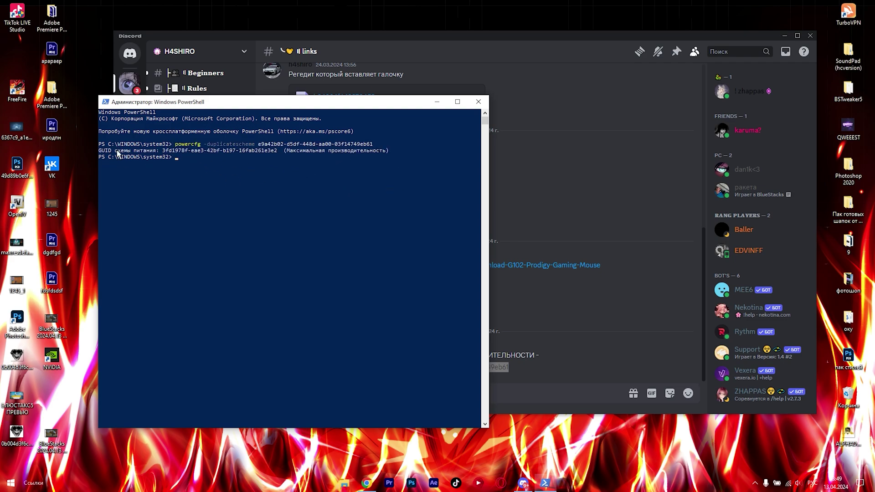
{"action": "left_click", "coordinate": [476, 101]}
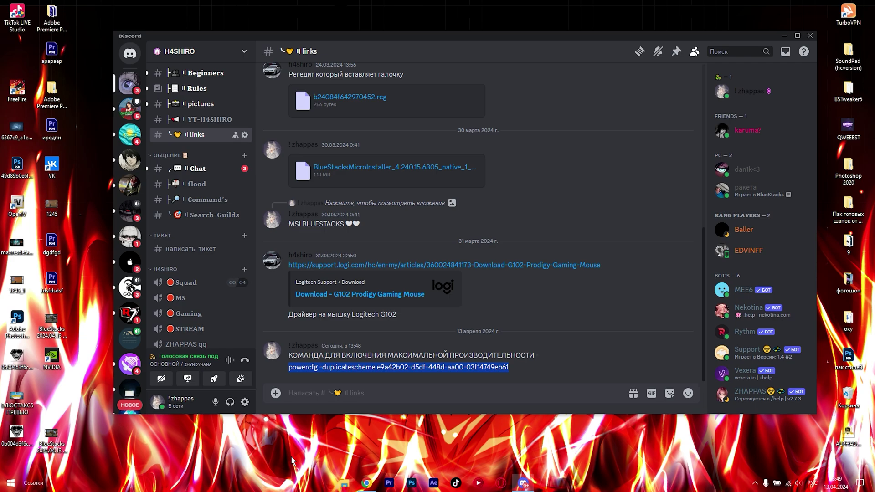
{"action": "right_click", "coordinate": [278, 463]}
{"action": "left_click", "coordinate": [315, 372]}
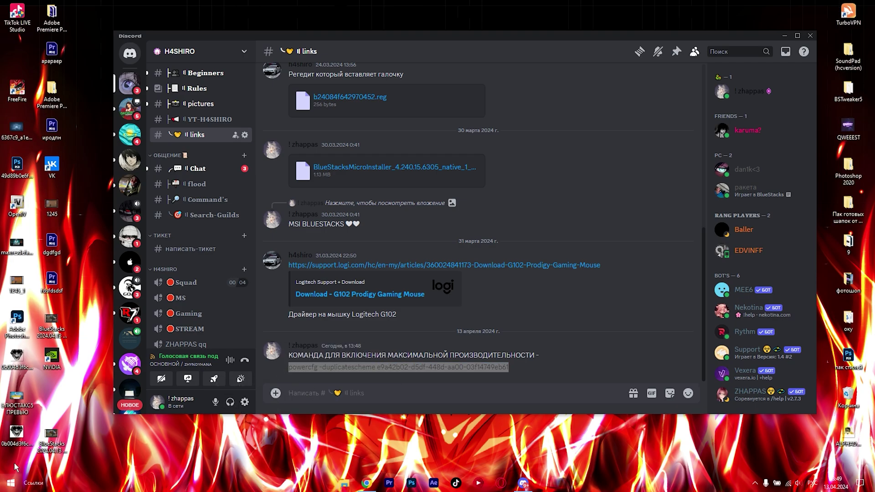
Open Windows Settings, search for "ПАНЕЛЬ УП", and open the Control Panel from the results
{"action": "left_click", "coordinate": [10, 483]}
{"action": "left_click", "coordinate": [10, 441]}
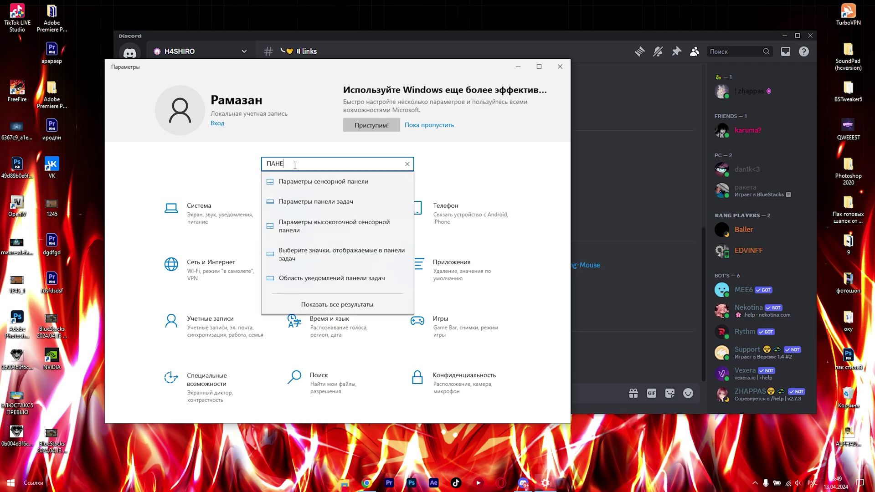
{"action": "type", "text": "ЛЬ"}
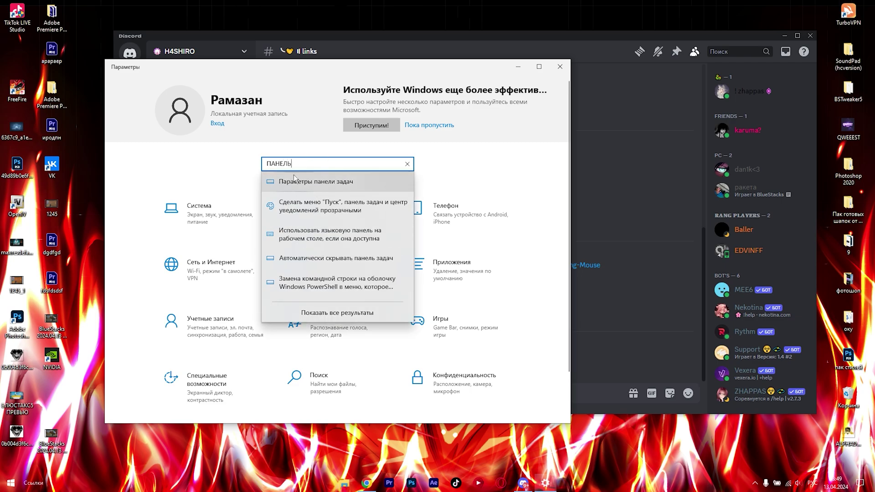
{"action": "type", "text": " УП"}
{"action": "left_click", "coordinate": [294, 178]}
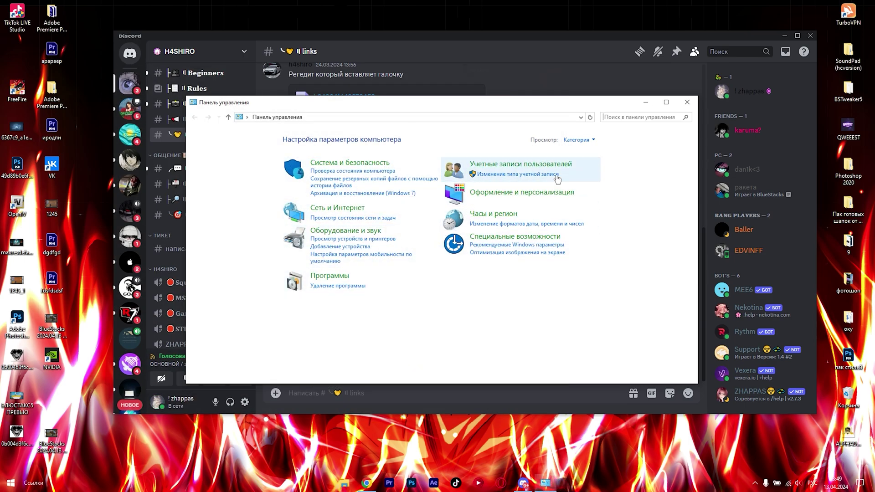
Switch the Control Panel to large icons and open the "Электропитание" power options
{"action": "left_click", "coordinate": [577, 140]}
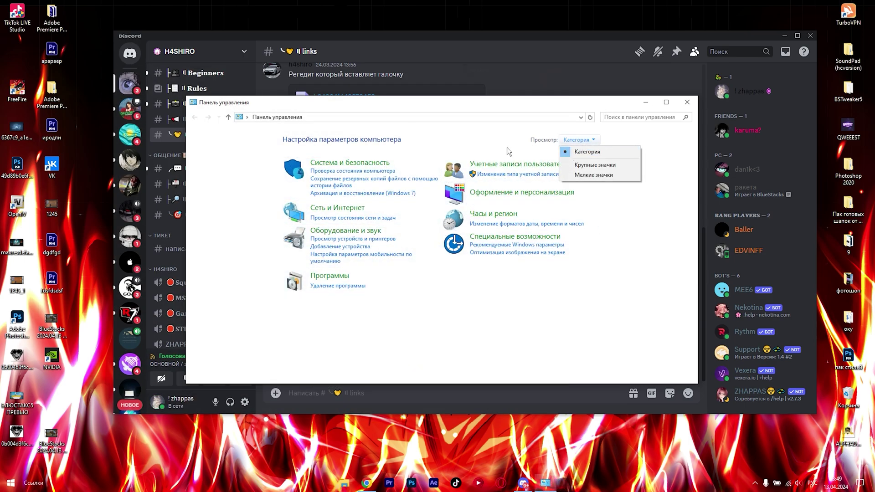
{"action": "left_click", "coordinate": [592, 165]}
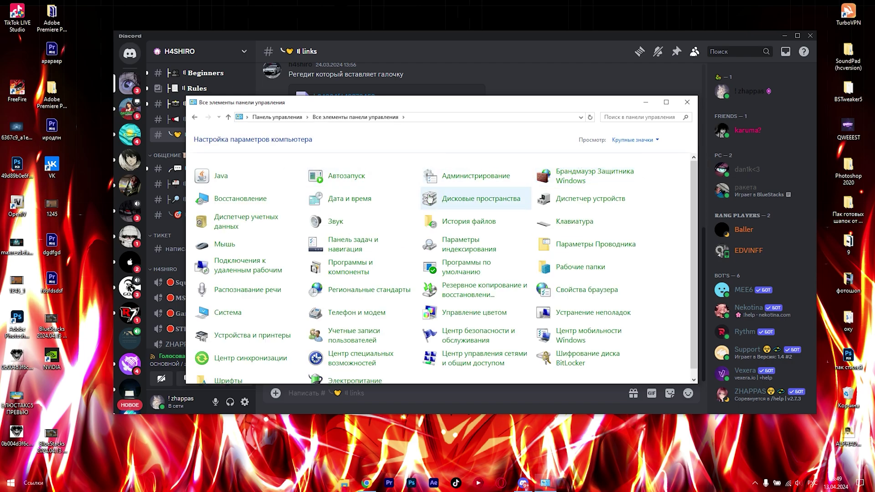
{"action": "left_click", "coordinate": [335, 375]}
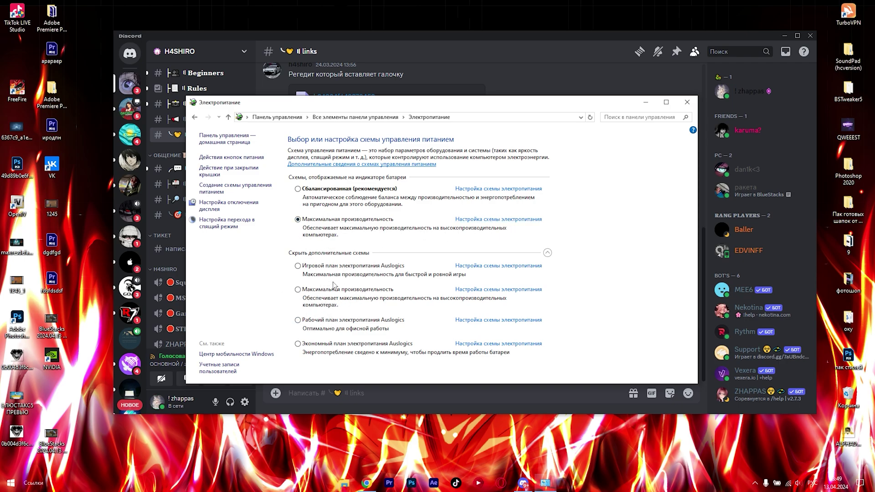
Open the active "Максимальная производительность" plan's advanced power settings and examine its Internet Explorer mode and desktop background options
{"action": "left_click", "coordinate": [461, 219]}
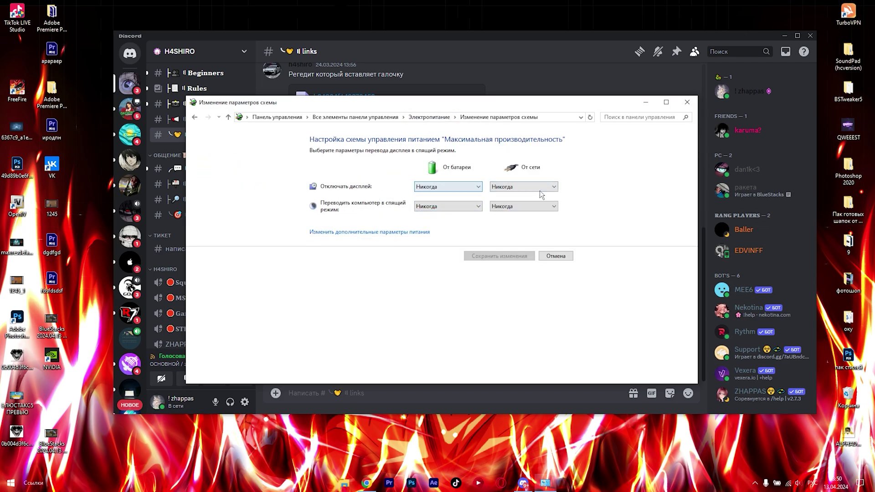
{"action": "left_click", "coordinate": [428, 231]}
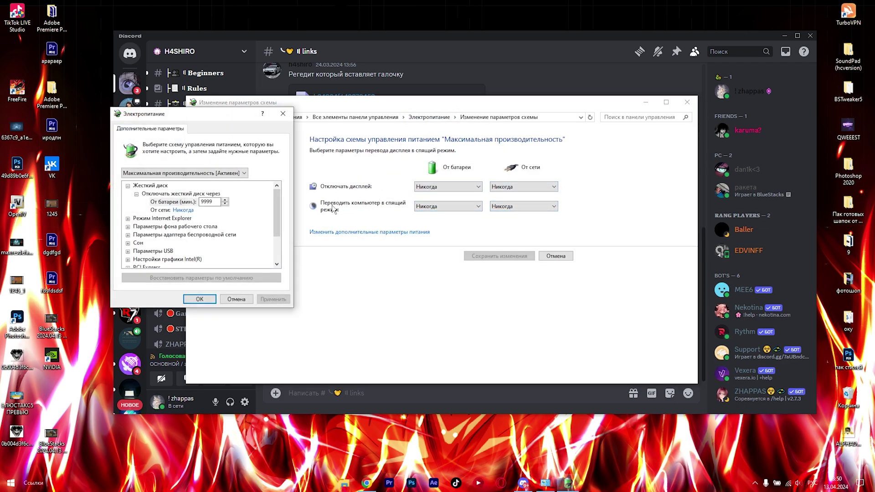
{"action": "scroll", "coordinate": [129, 208], "scroll_direction": "down", "scroll_amount": 1}
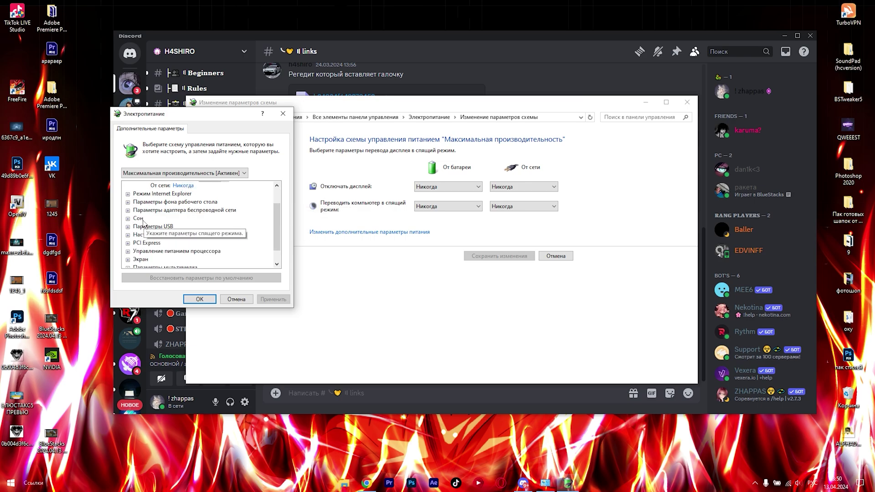
{"action": "left_click", "coordinate": [127, 194]}
{"action": "left_click", "coordinate": [136, 202]}
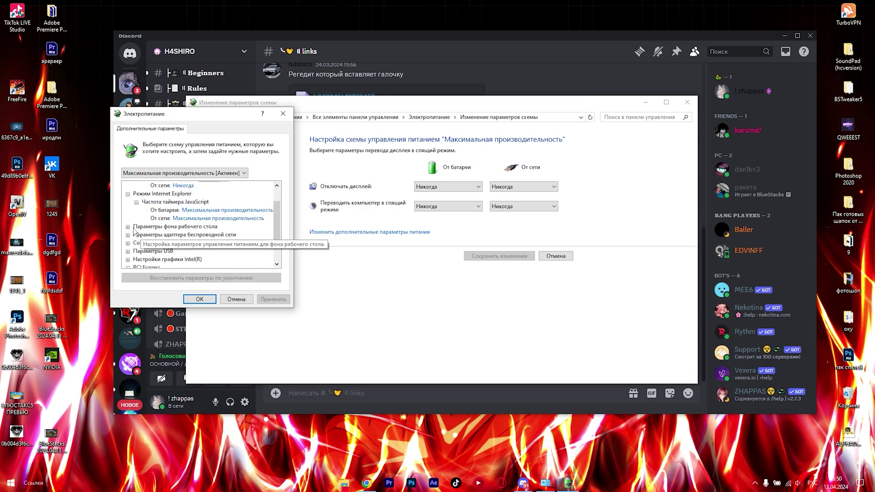
{"action": "left_click", "coordinate": [136, 202]}
{"action": "left_click", "coordinate": [128, 210]}
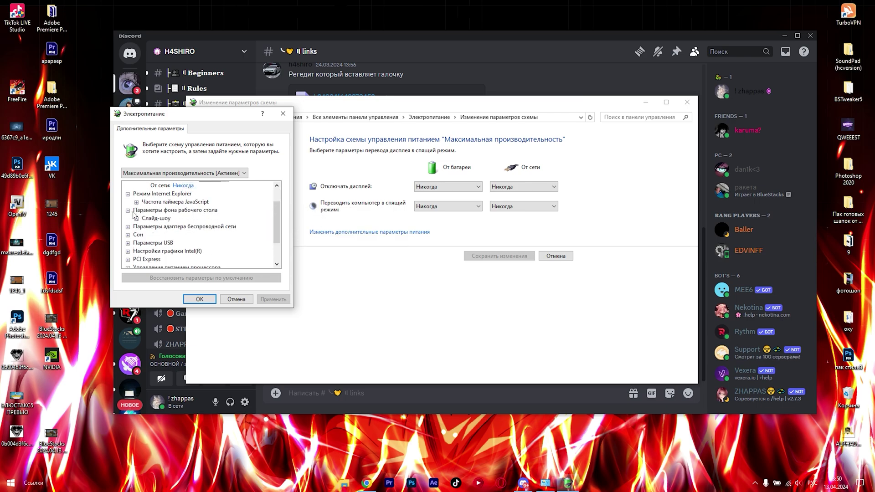
{"action": "left_click", "coordinate": [137, 218]}
{"action": "scroll", "coordinate": [179, 239], "scroll_direction": "down", "scroll_amount": 2}
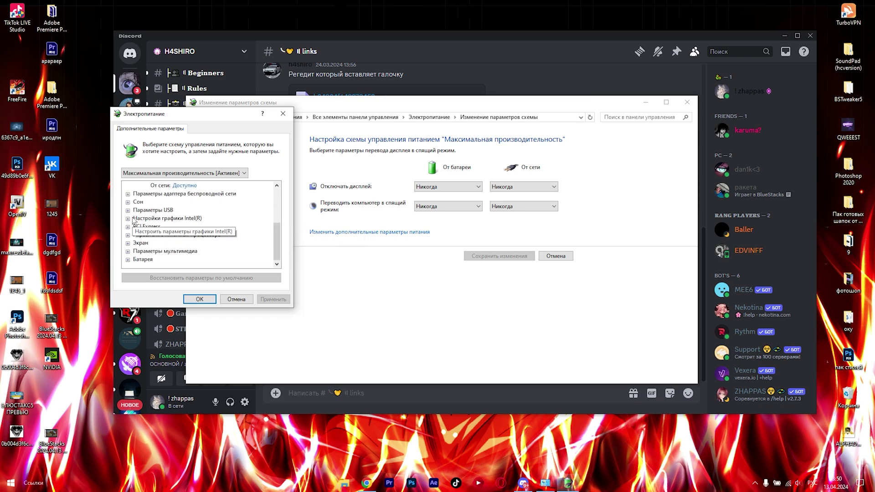
Examine the plan's USB port suspend, Intel graphics power plan and PCI Express link state power management options
{"action": "left_click", "coordinate": [128, 210]}
{"action": "left_click", "coordinate": [137, 219]}
{"action": "scroll", "coordinate": [159, 244], "scroll_direction": "down", "scroll_amount": 1}
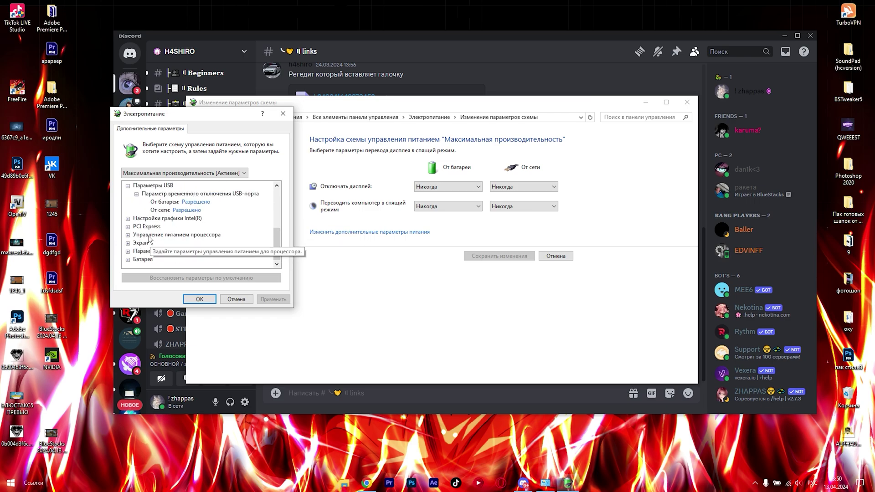
{"action": "left_click", "coordinate": [128, 219]}
{"action": "left_click", "coordinate": [136, 226]}
{"action": "scroll", "coordinate": [141, 228], "scroll_direction": "down", "scroll_amount": 1}
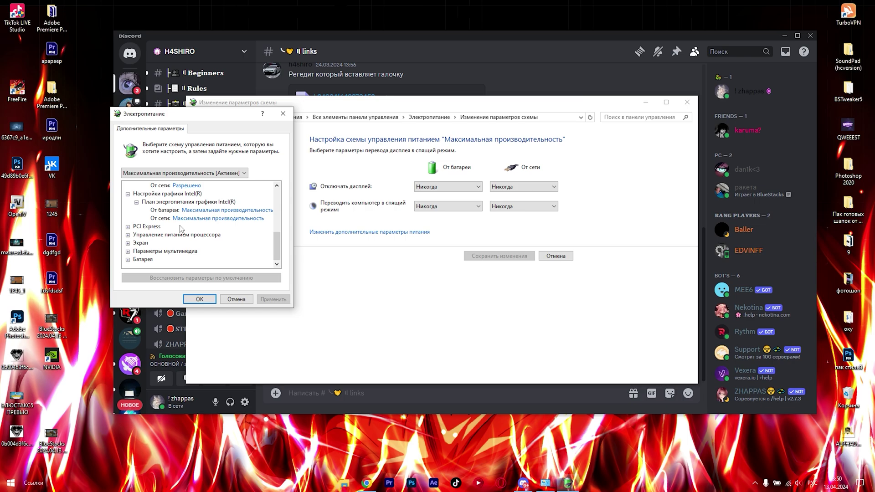
{"action": "scroll", "coordinate": [129, 230], "scroll_direction": "down", "scroll_amount": 1}
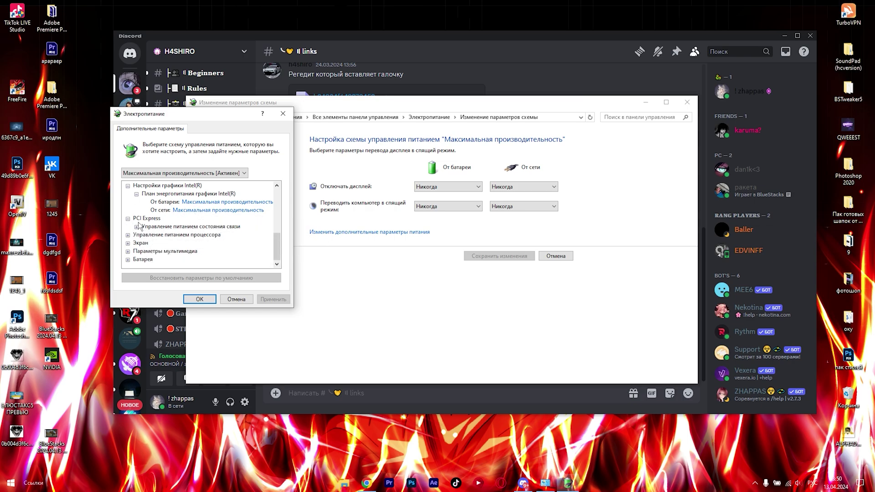
{"action": "left_click", "coordinate": [136, 226]}
{"action": "scroll", "coordinate": [136, 230], "scroll_direction": "down", "scroll_amount": 1}
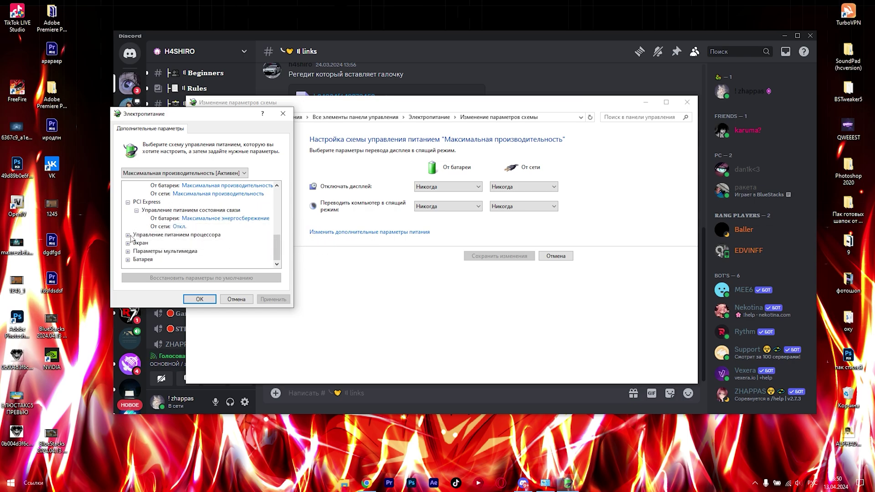
Examine the plan's processor power management, display timeout, battery and multimedia sharing options
{"action": "left_click", "coordinate": [128, 243]}
{"action": "scroll", "coordinate": [136, 232], "scroll_direction": "down", "scroll_amount": 1}
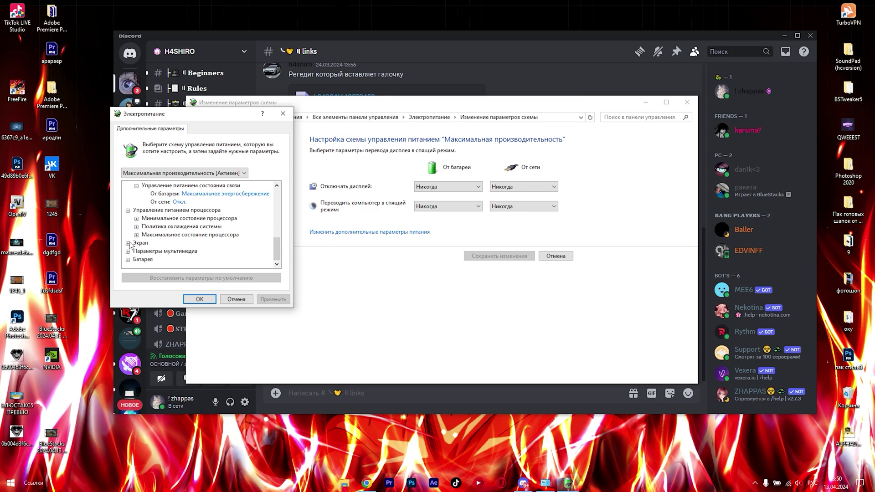
{"action": "left_click", "coordinate": [128, 243]}
{"action": "left_click", "coordinate": [137, 251]}
{"action": "scroll", "coordinate": [187, 254], "scroll_direction": "down", "scroll_amount": 1}
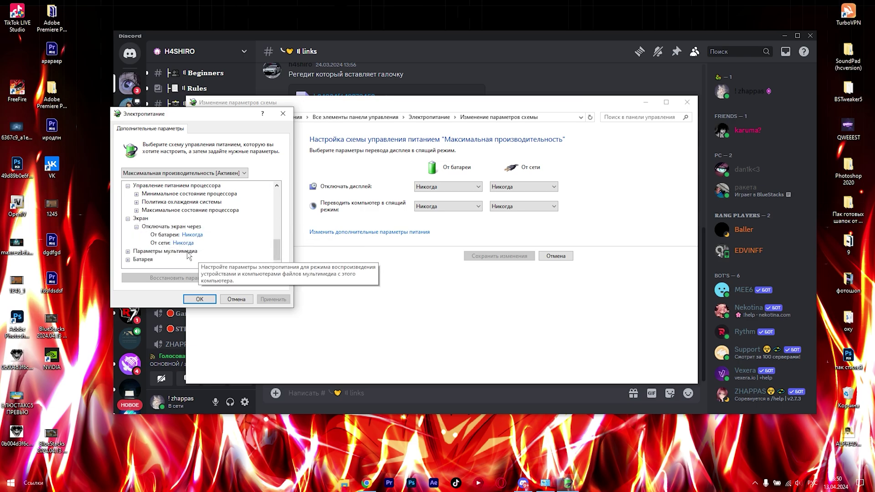
{"action": "left_click", "coordinate": [128, 260]}
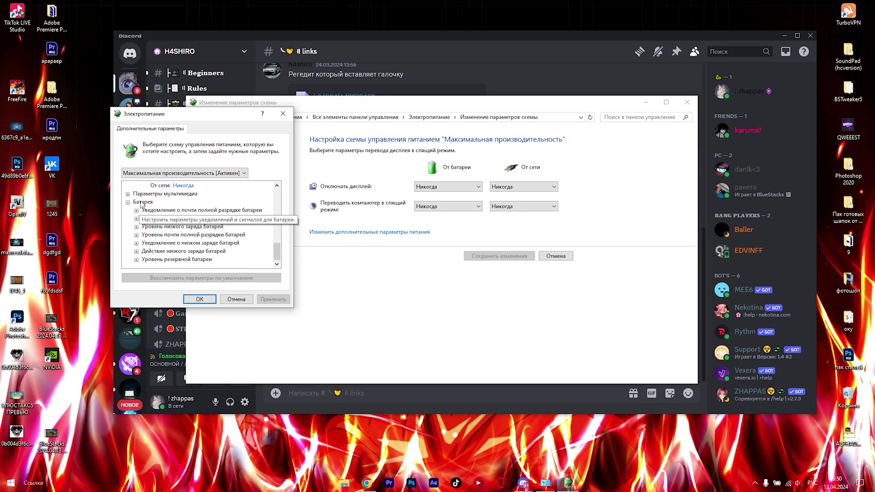
{"action": "scroll", "coordinate": [143, 204], "scroll_direction": "up", "scroll_amount": 1}
{"action": "left_click", "coordinate": [128, 218]}
{"action": "left_click", "coordinate": [136, 227]}
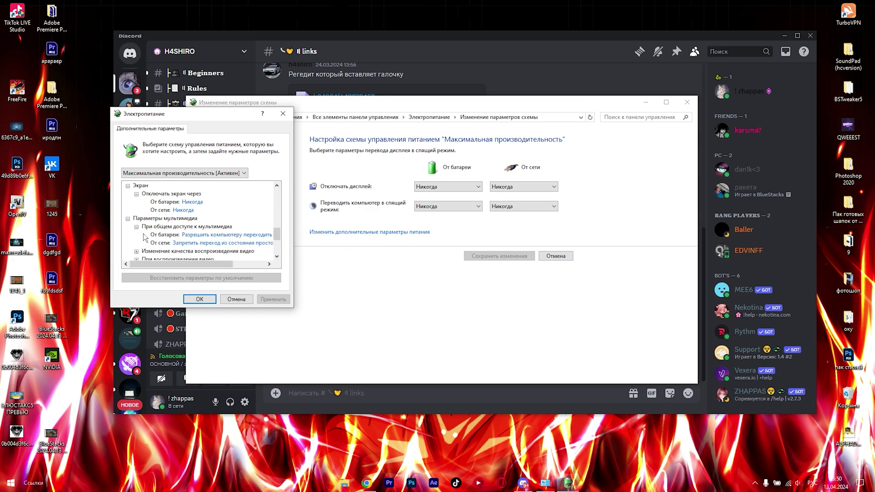
Accept the advanced power settings, return to the list of power plans and close the Control Panel
{"action": "left_click", "coordinate": [200, 300]}
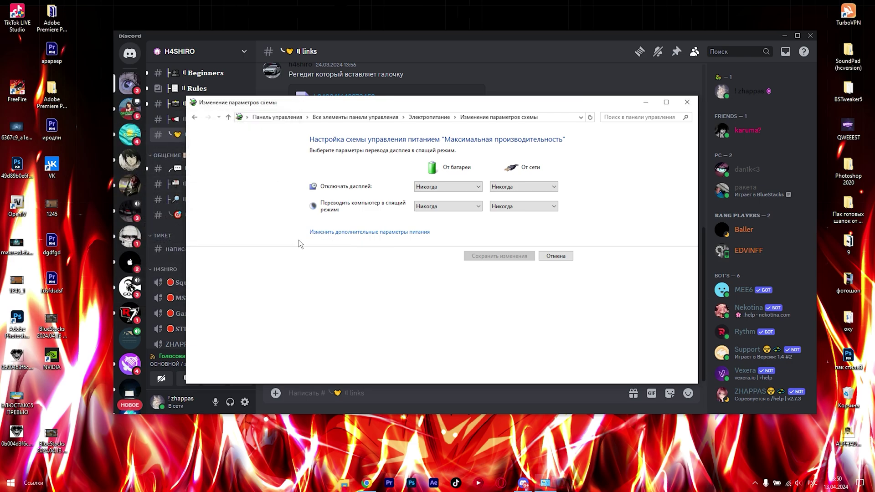
{"action": "left_click", "coordinate": [201, 117]}
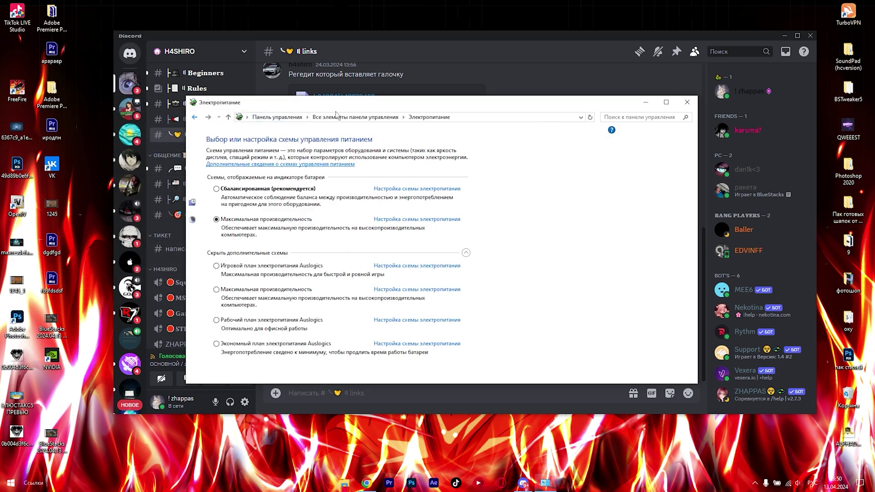
{"action": "left_click", "coordinate": [687, 103]}
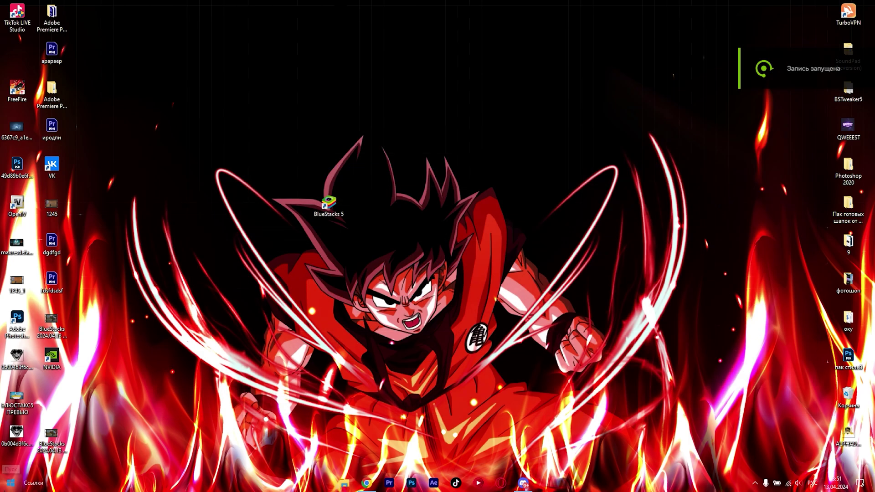
Open Windows Settings, go to the system display options and open "Настройки графики"
{"action": "key", "text": "super"}
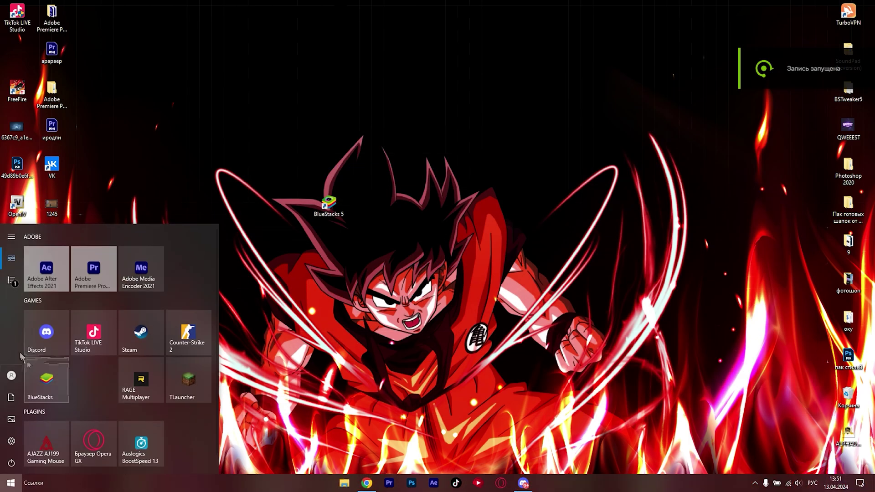
{"action": "left_click", "coordinate": [28, 442]}
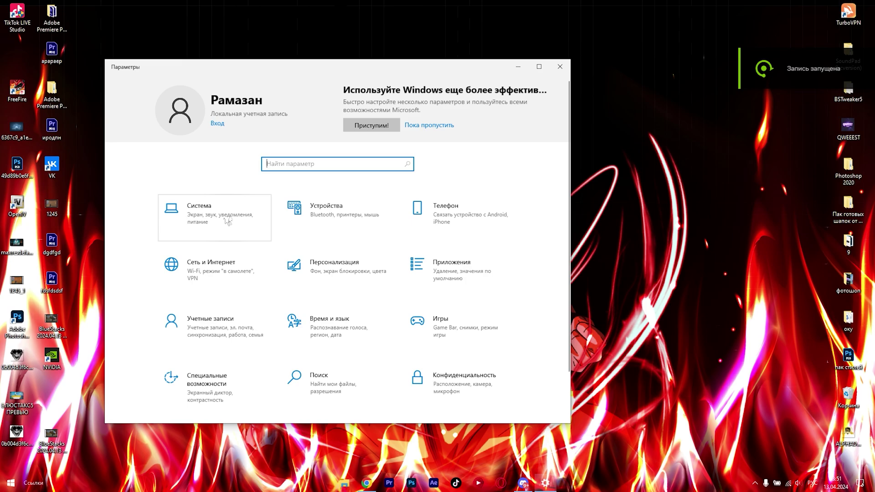
{"action": "left_click", "coordinate": [226, 221]}
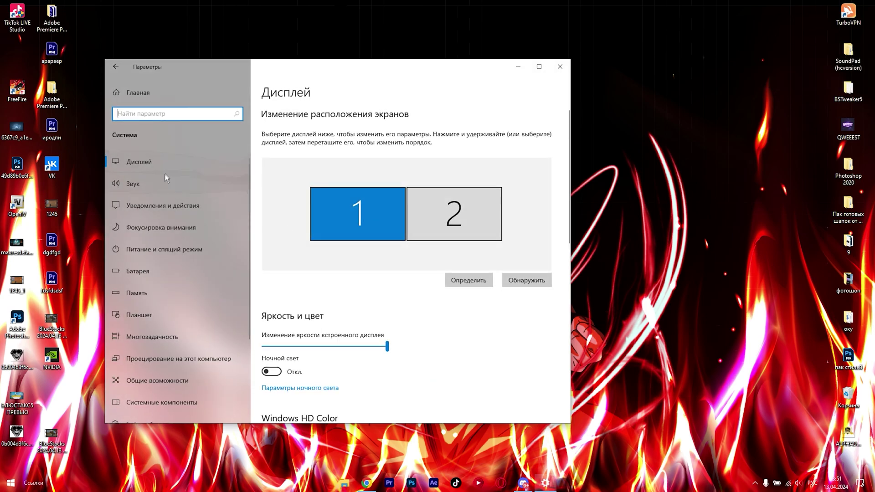
{"action": "scroll", "coordinate": [277, 241], "scroll_direction": "down", "scroll_amount": 10}
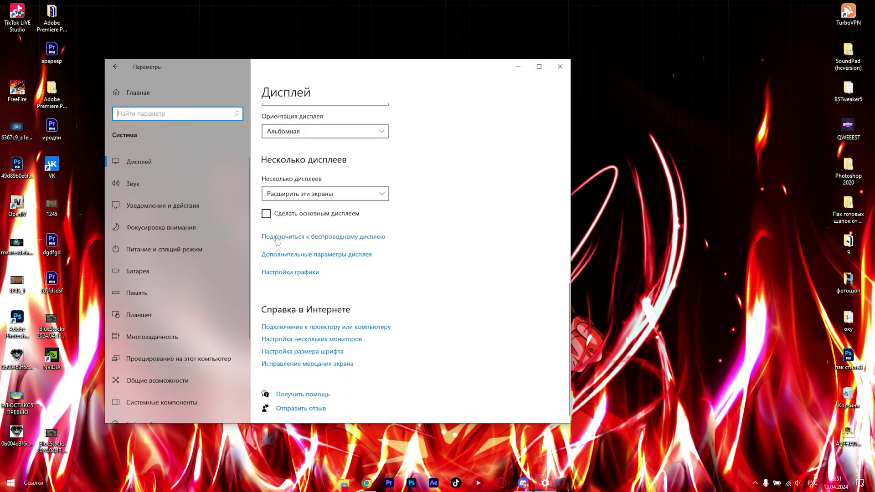
{"action": "left_click", "coordinate": [290, 272]}
{"action": "scroll", "coordinate": [205, 228], "scroll_direction": "down", "scroll_amount": 6}
{"action": "scroll", "coordinate": [142, 188], "scroll_direction": "up", "scroll_amount": 3}
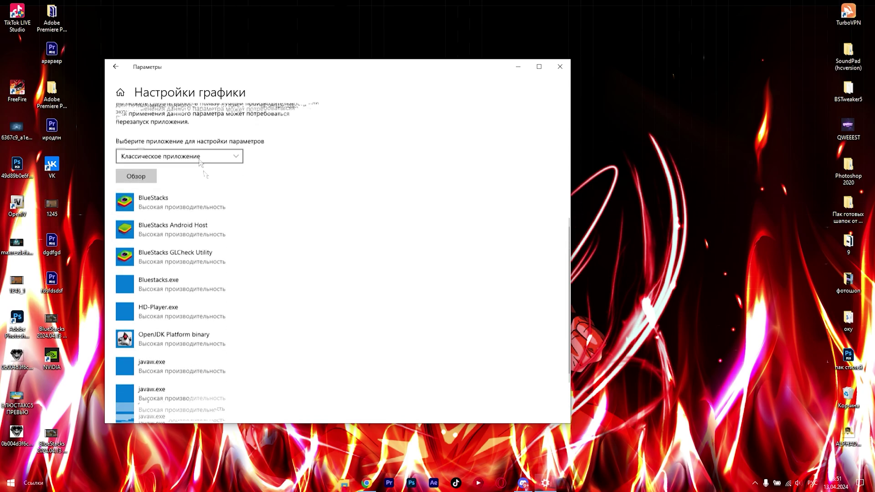
Expand the BlueStacks entry in the graphics performance list and view its graphics preference options
{"action": "left_click", "coordinate": [212, 239]}
{"action": "left_click", "coordinate": [246, 275]}
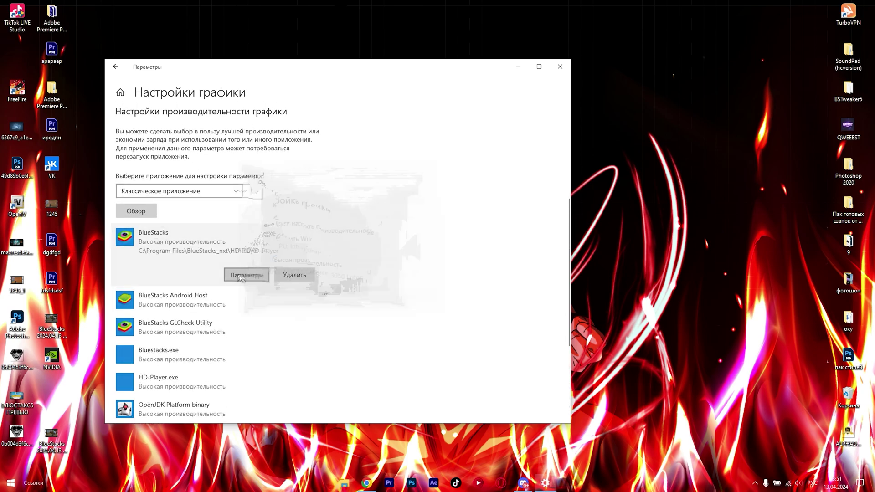
{"action": "left_click", "coordinate": [379, 295]}
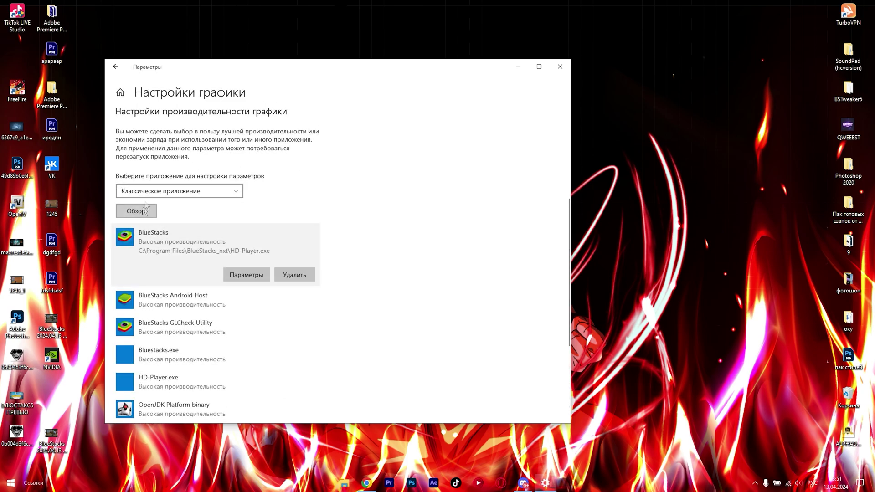
{"action": "left_click", "coordinate": [135, 211]}
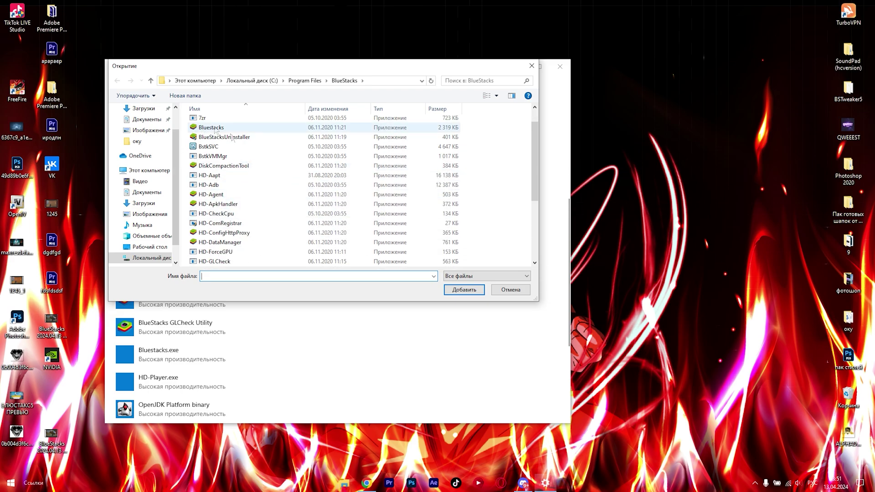
{"action": "scroll", "coordinate": [217, 214], "scroll_direction": "down", "scroll_amount": 3}
{"action": "left_click", "coordinate": [211, 213]}
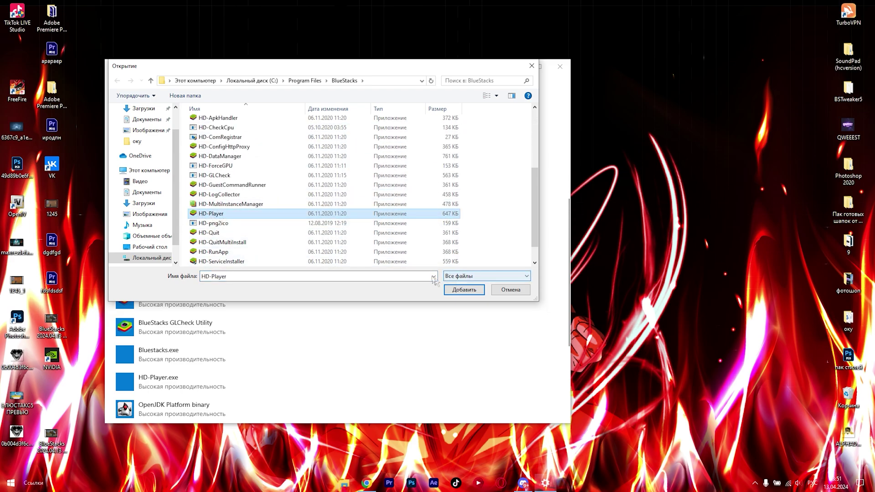
{"action": "left_click", "coordinate": [531, 66]}
Check the BlueStacks graphics preference once more, then close Windows Settings and refresh the desktop
{"action": "left_click", "coordinate": [243, 276]}
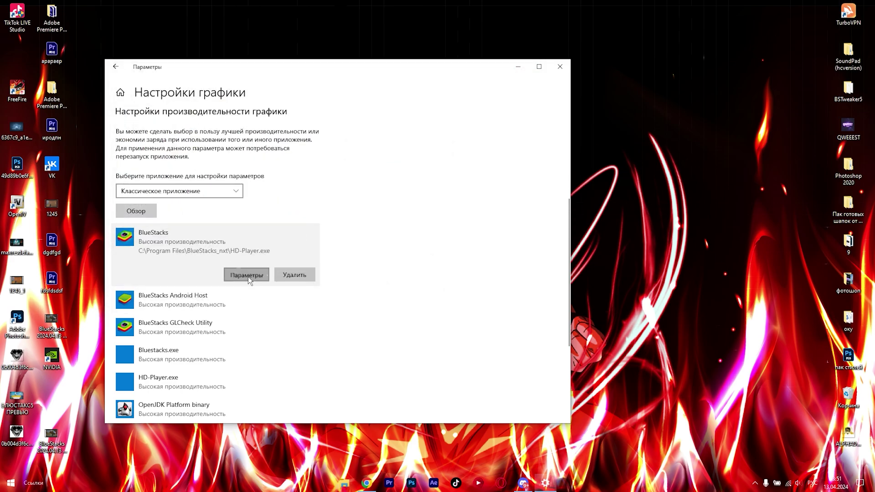
{"action": "left_click", "coordinate": [321, 300]}
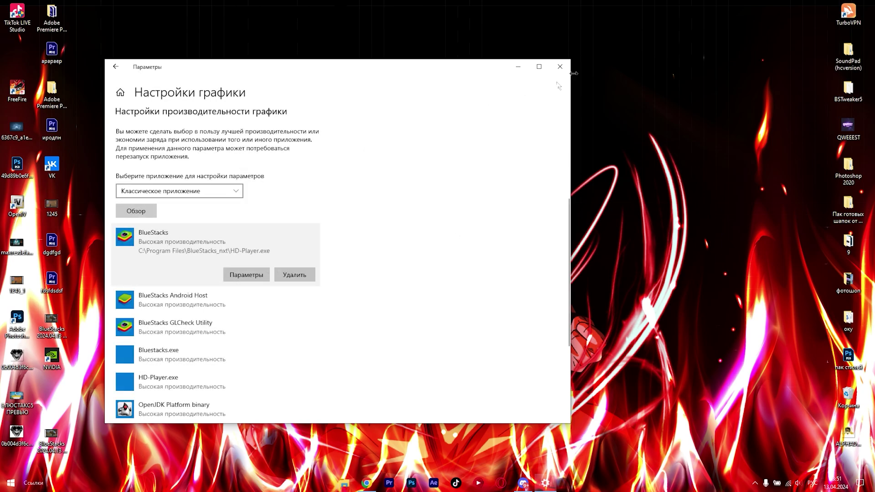
{"action": "left_click", "coordinate": [559, 66]}
{"action": "right_click", "coordinate": [367, 107]}
{"action": "left_click", "coordinate": [383, 133]}
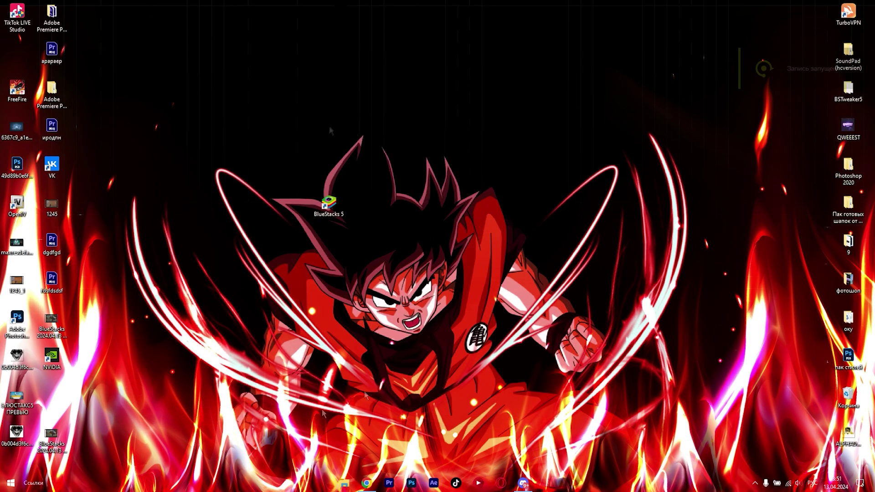
Launch BlueStacks 5 and open Task Manager on its detailed process list
{"action": "double_click", "coordinate": [328, 204]}
{"action": "left_click", "coordinate": [405, 307]}
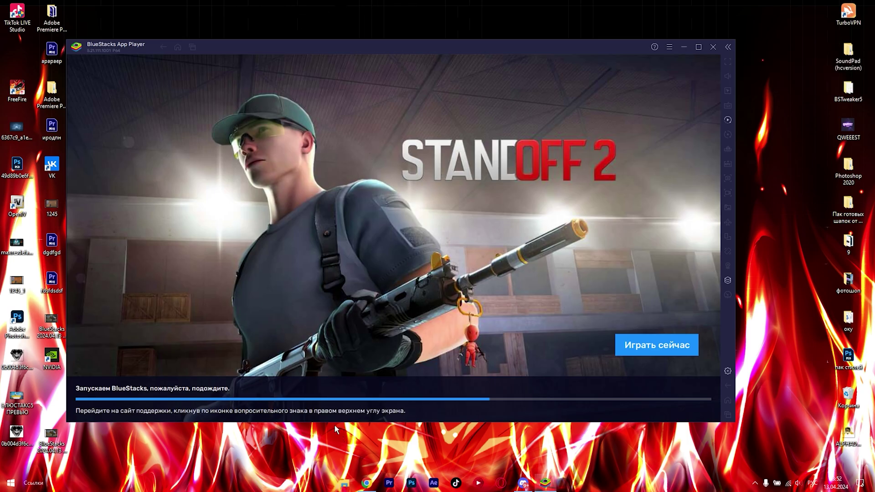
{"action": "right_click", "coordinate": [268, 479]}
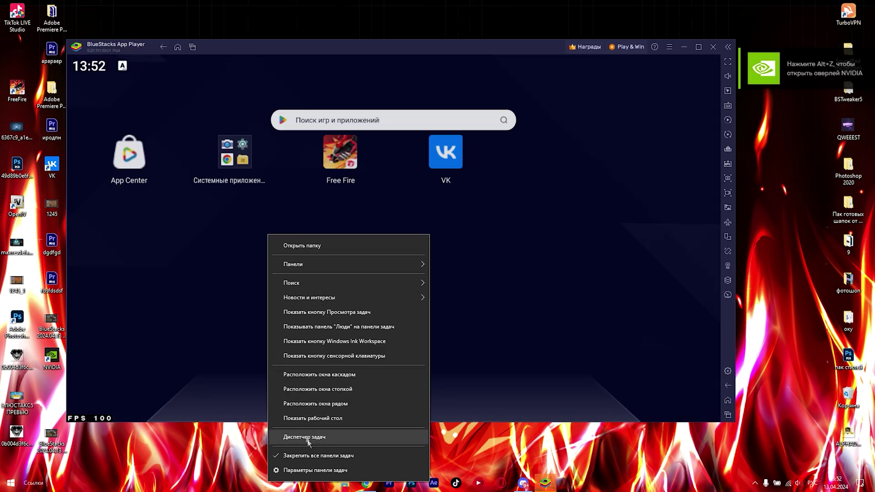
{"action": "left_click", "coordinate": [310, 436]}
{"action": "left_click", "coordinate": [401, 71]}
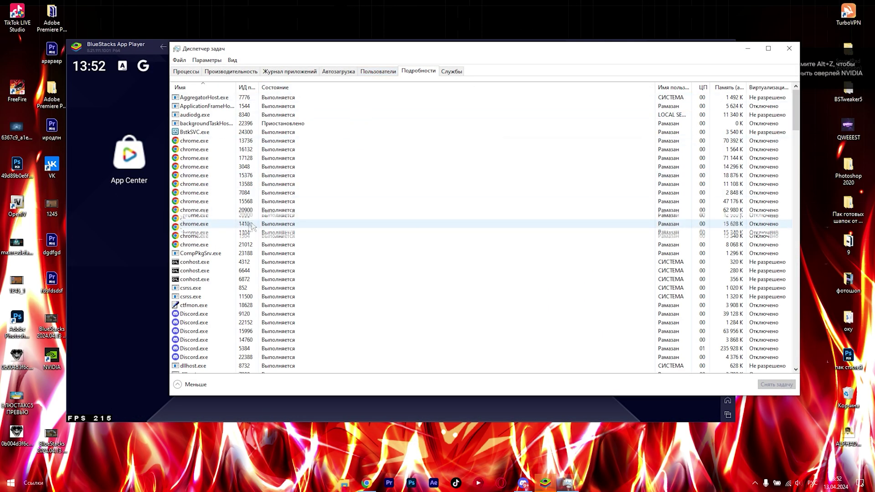
View the priority options of the HD-Player.exe process, then close Task Manager
{"action": "scroll", "coordinate": [203, 276], "scroll_direction": "down", "scroll_amount": 6}
{"action": "right_click", "coordinate": [203, 273]}
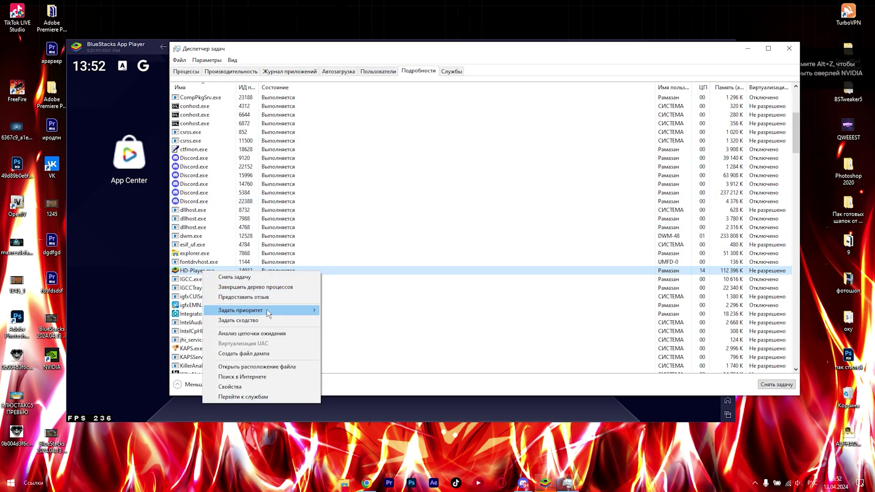
{"action": "mouse_move", "coordinate": [266, 310]}
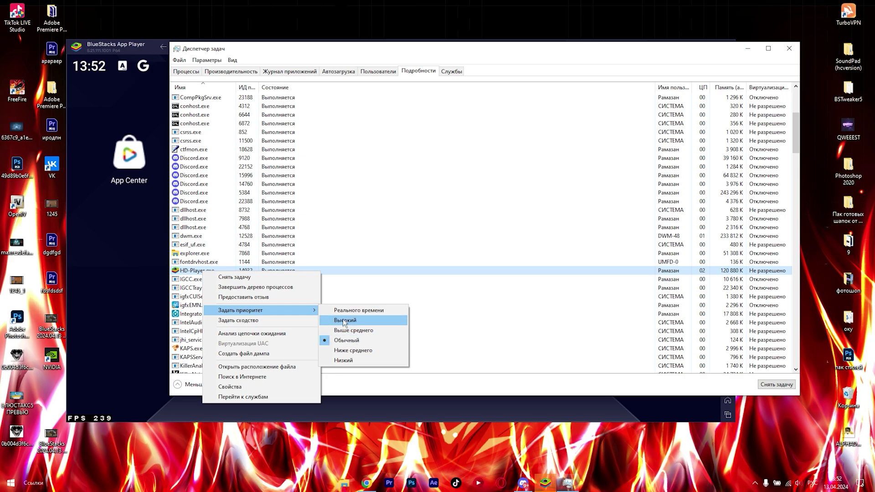
{"action": "left_click", "coordinate": [790, 49]}
{"action": "left_click", "coordinate": [789, 49]}
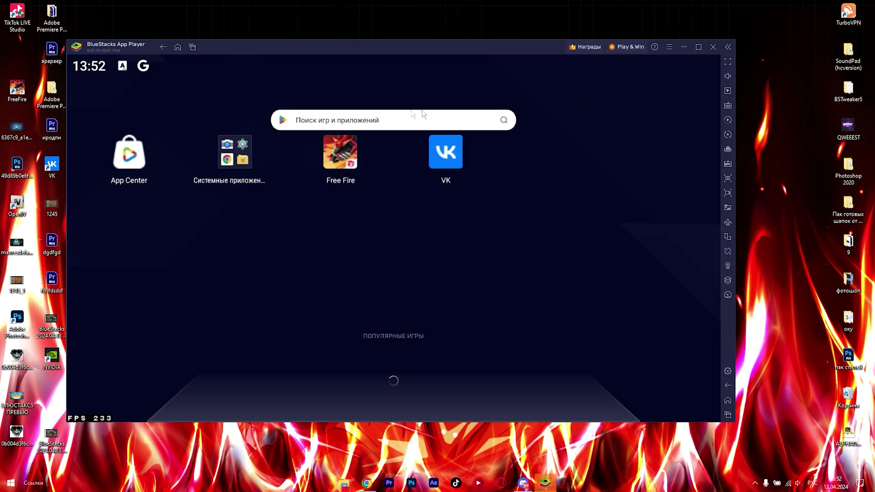
Open the BlueStacks settings and examine the performance and display options
{"action": "left_click", "coordinate": [669, 47]}
{"action": "left_click", "coordinate": [634, 62]}
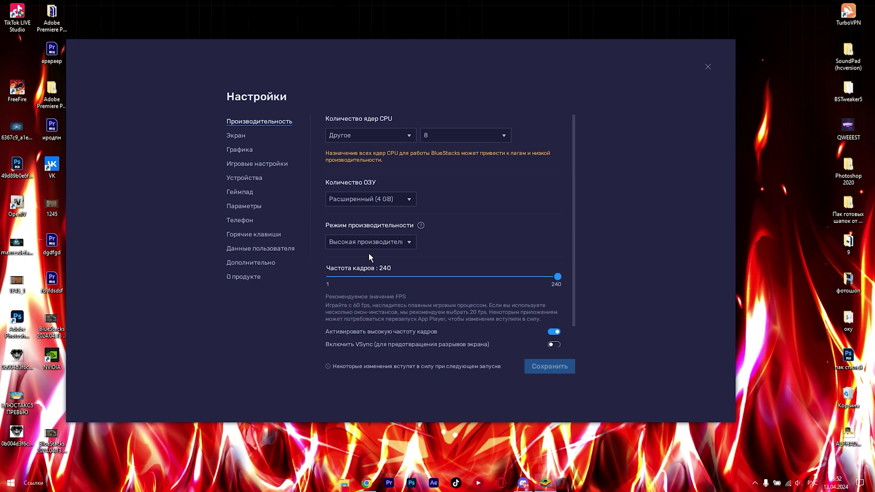
{"action": "left_click", "coordinate": [236, 136]}
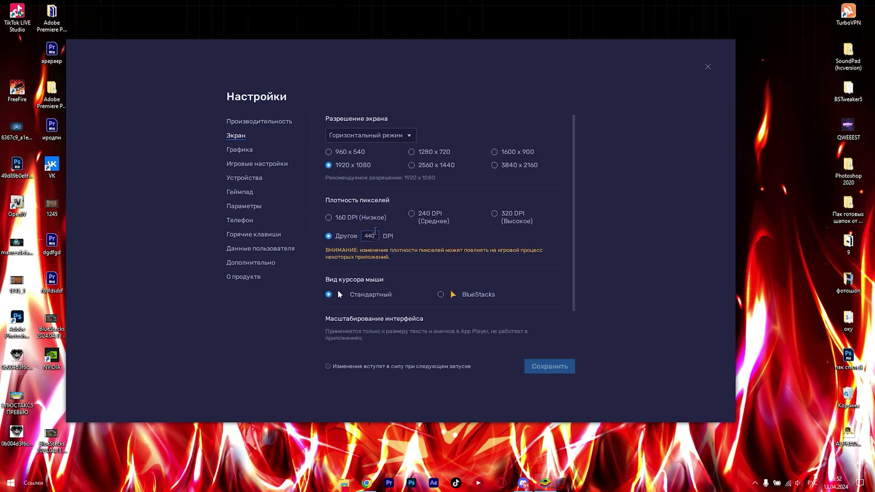
Set "Текстуры ASTC (Бета)" to "Отключено" in the BlueStacks graphics settings and save the change
{"action": "left_click", "coordinate": [239, 149]}
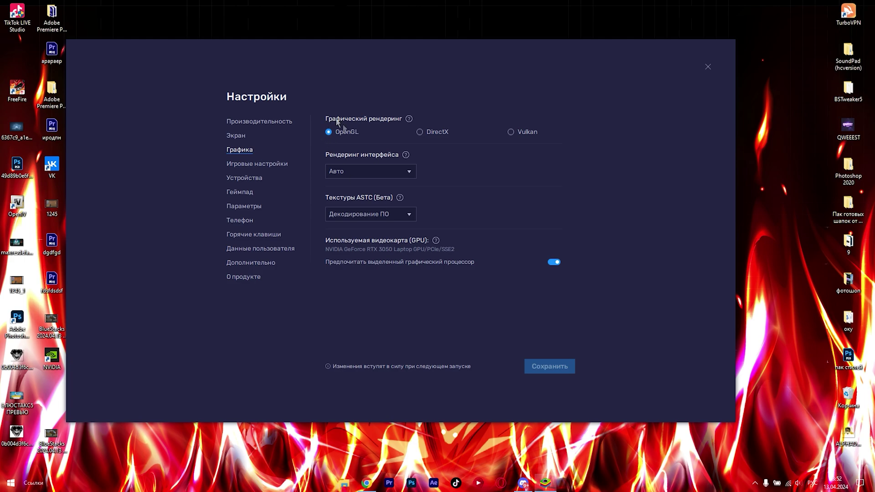
{"action": "left_click", "coordinate": [373, 216]}
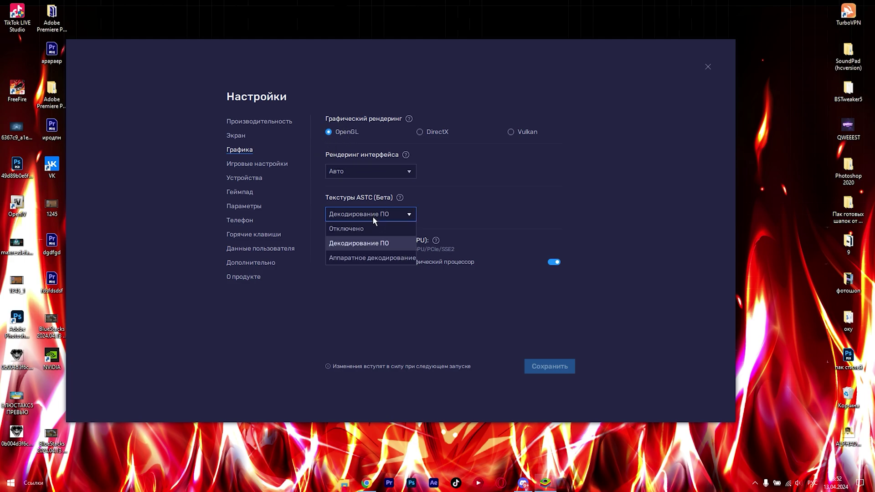
{"action": "left_click", "coordinate": [363, 225]}
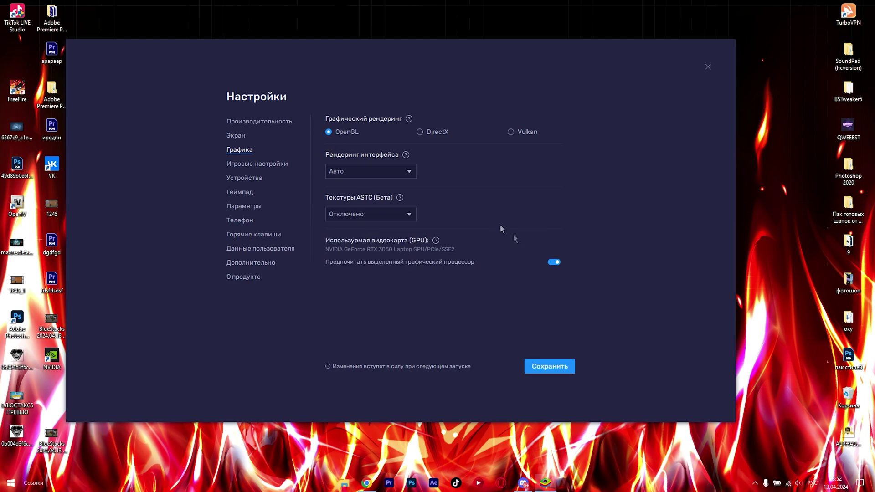
{"action": "left_click", "coordinate": [565, 371]}
Look through the game, device, gamepad, parameter and phone profile pages of the BlueStacks settings, and close the settings
{"action": "left_click", "coordinate": [242, 163]}
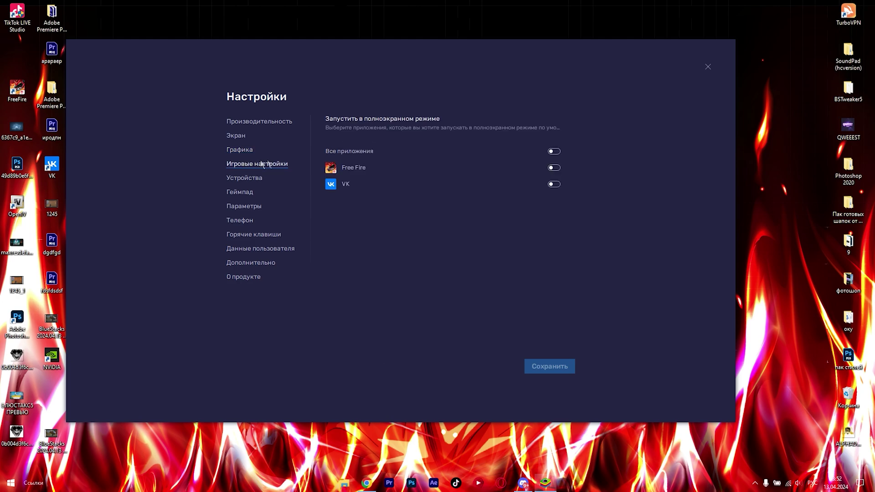
{"action": "left_click", "coordinate": [240, 178]}
{"action": "left_click", "coordinate": [240, 192]}
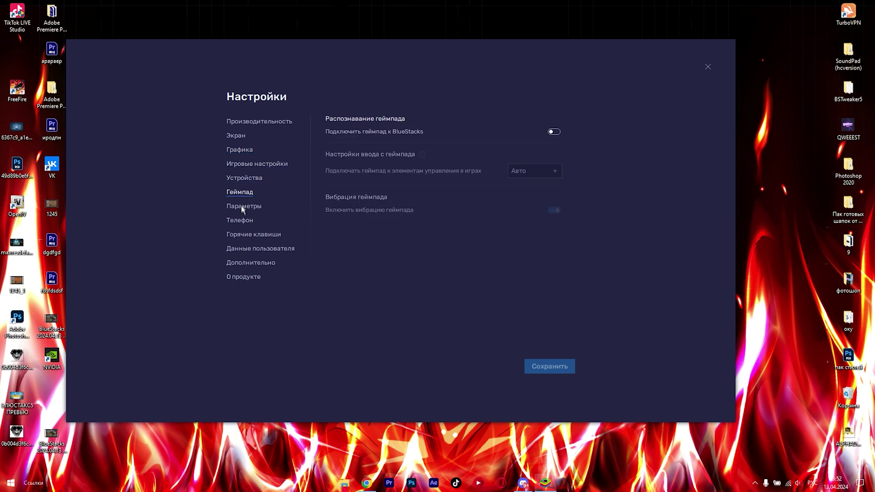
{"action": "left_click", "coordinate": [245, 206]}
{"action": "left_click", "coordinate": [250, 220]}
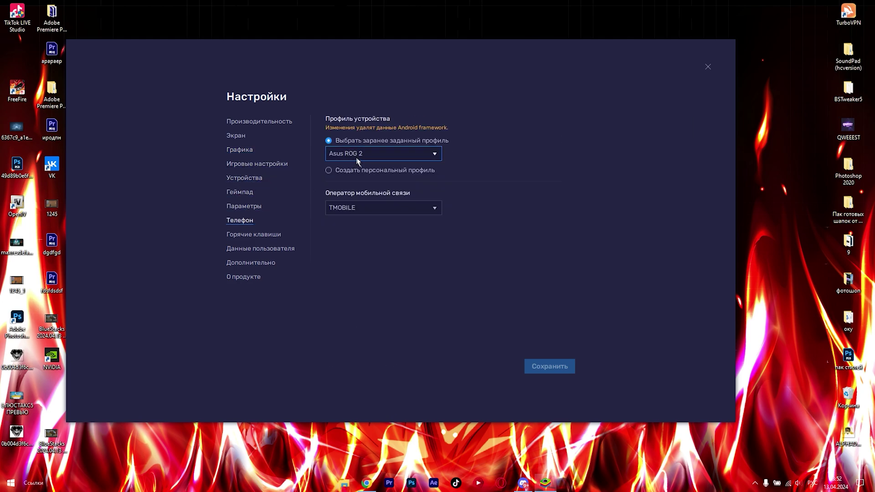
{"action": "left_click", "coordinate": [708, 67]}
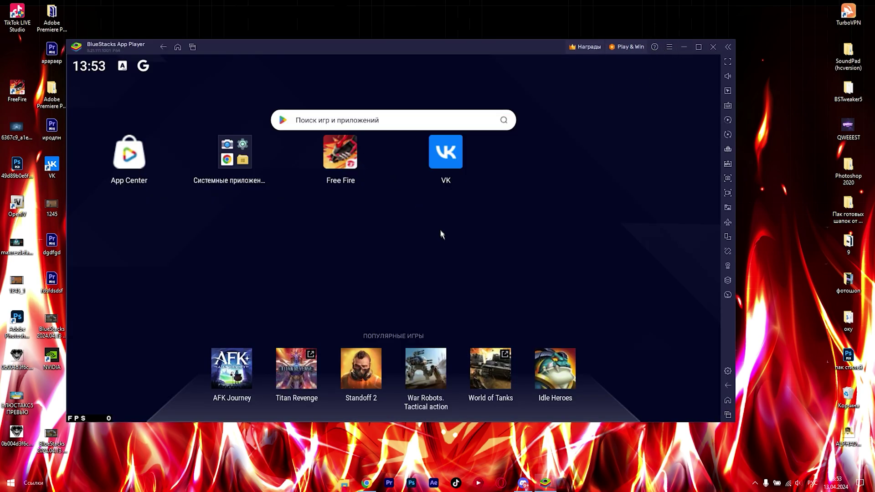
Close BlueStacks and launch it again so the saved settings take effect
{"action": "left_click", "coordinate": [716, 51]}
{"action": "left_click", "coordinate": [444, 247]}
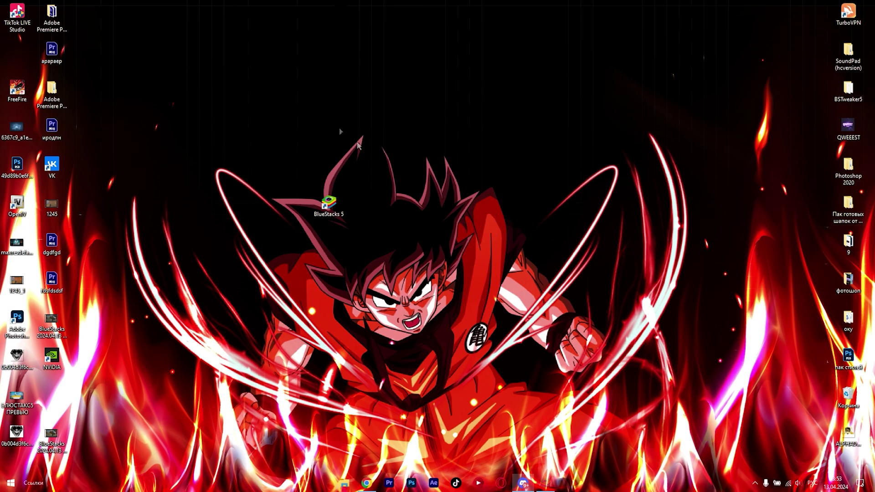
{"action": "right_click", "coordinate": [303, 111]}
{"action": "left_click", "coordinate": [325, 141]}
{"action": "double_click", "coordinate": [329, 203]}
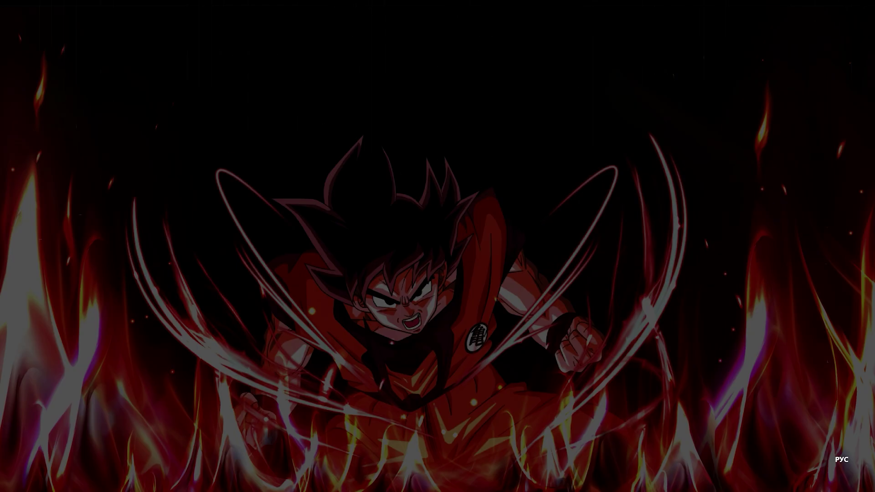
{"action": "left_click", "coordinate": [416, 300]}
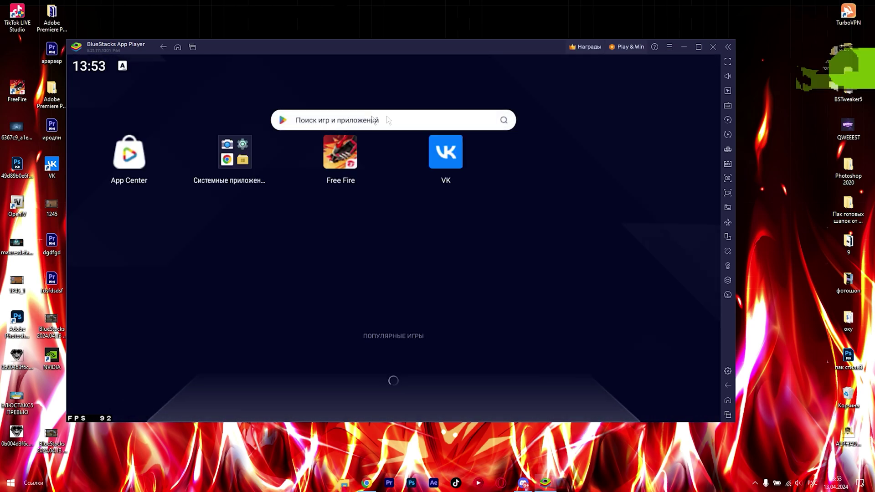
Move the BlueStacks window slightly across the desktop and minimize it
{"action": "left_click_drag", "start_coordinate": [395, 45], "coordinate": [443, 55]}
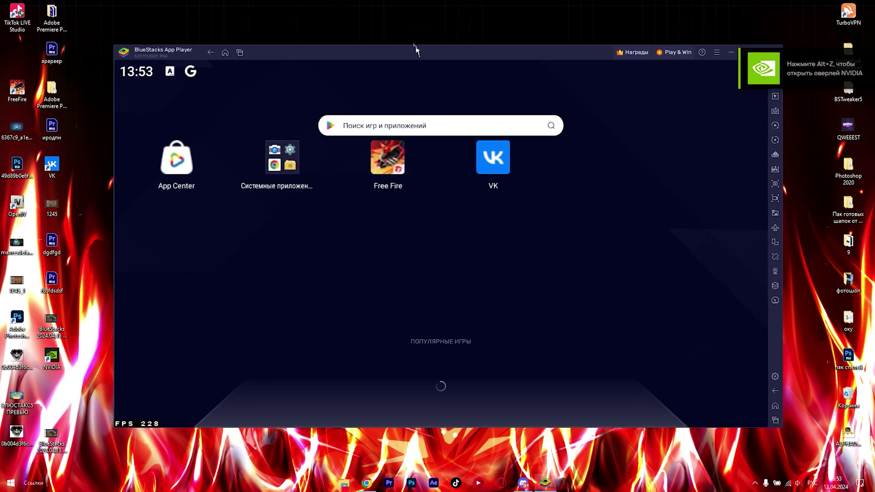
{"action": "right_click", "coordinate": [413, 44]}
{"action": "left_click", "coordinate": [427, 47]}
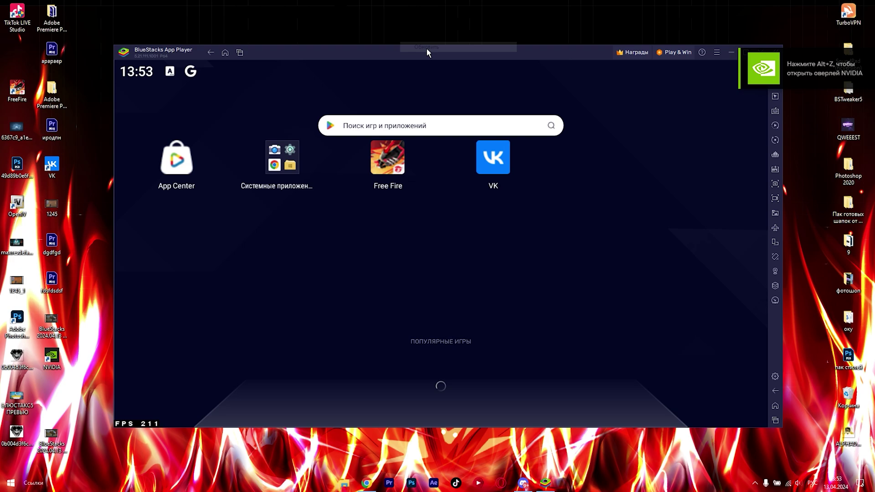
{"action": "right_click", "coordinate": [306, 32]}
{"action": "left_click", "coordinate": [723, 54]}
{"action": "left_click", "coordinate": [731, 53]}
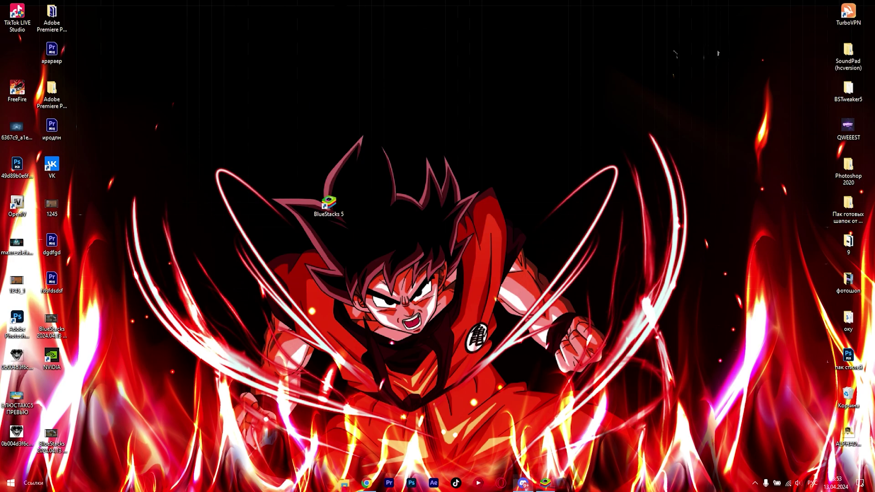
Open the NVIDIA Control Panel from the desktop and view the 3D image settings with preview
{"action": "right_click", "coordinate": [457, 143]}
{"action": "left_click", "coordinate": [474, 166]}
{"action": "right_click", "coordinate": [451, 209]}
{"action": "left_click", "coordinate": [510, 281]}
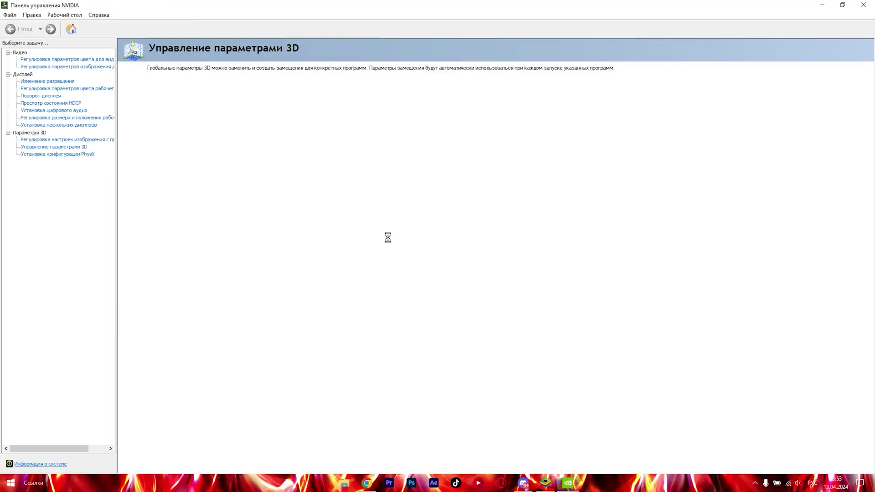
{"action": "left_click", "coordinate": [61, 140]}
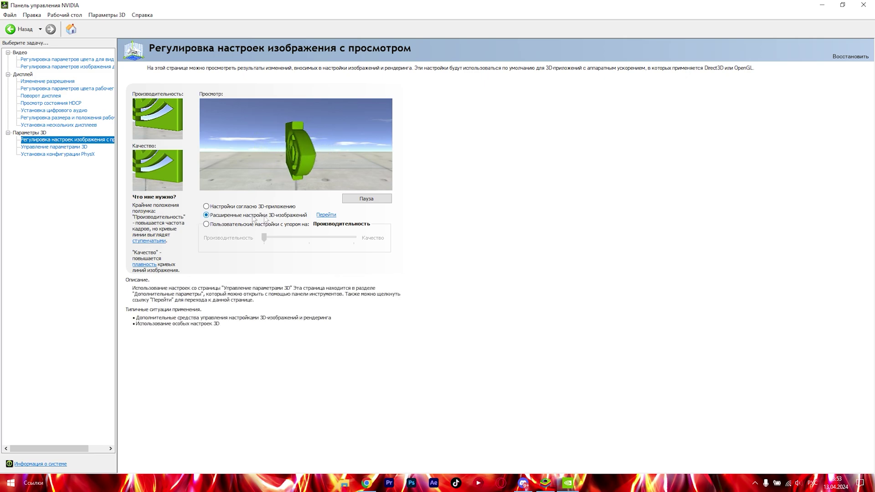
Select NVIDIA GeForce RTX 3050 Laptop GPU as the PhysX processor
{"action": "left_click", "coordinate": [57, 154]}
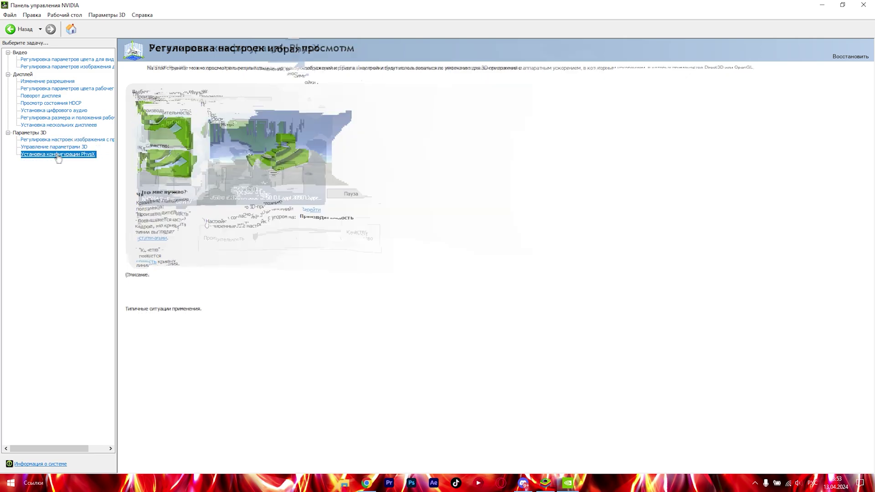
{"action": "left_click", "coordinate": [170, 105]}
{"action": "left_click", "coordinate": [184, 122]}
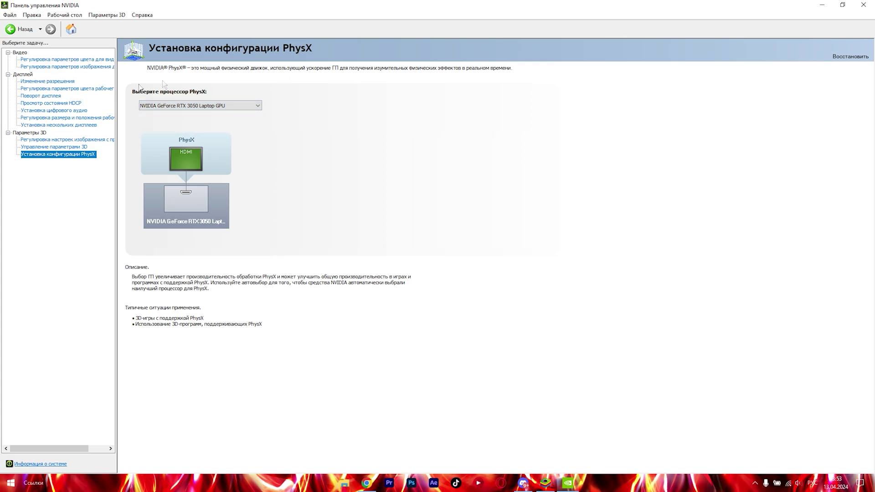
Examine the global 3D parameters through to the texture filtering options, and leave the NVIDIA Control Panel
{"action": "left_click", "coordinate": [68, 147]}
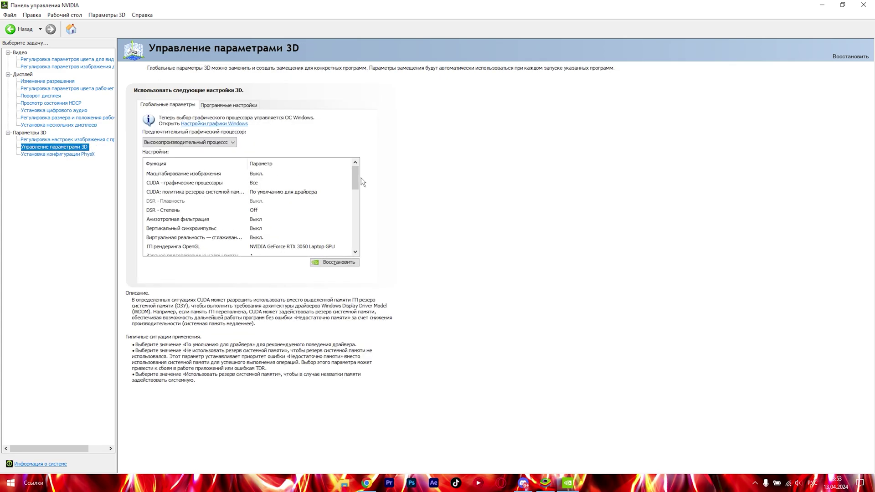
{"action": "left_click_drag", "start_coordinate": [357, 176], "coordinate": [360, 243]}
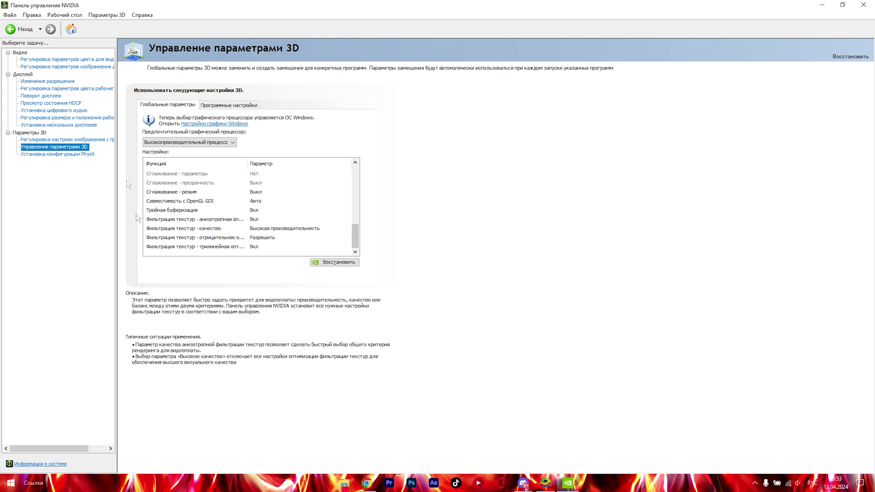
{"action": "left_click", "coordinate": [823, 4]}
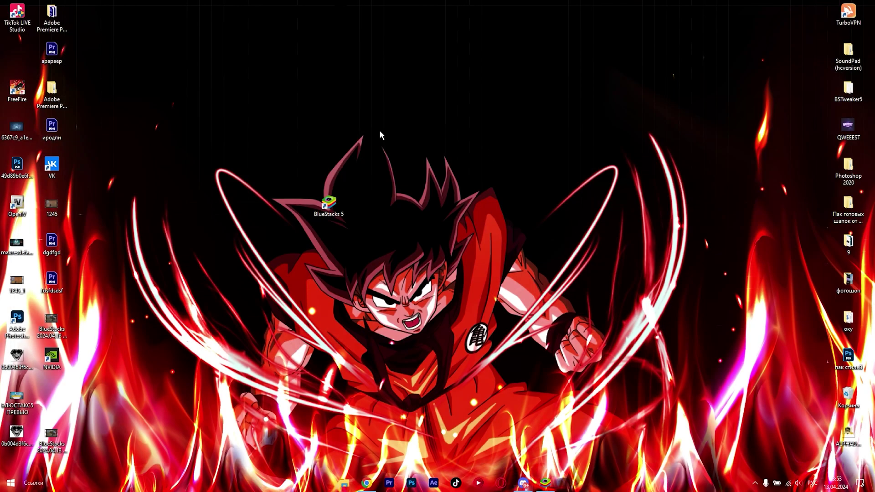
Bring BlueStacks back from its desktop shortcut and launch Free Fire
{"action": "double_click", "coordinate": [329, 203]}
{"action": "left_click", "coordinate": [389, 303]}
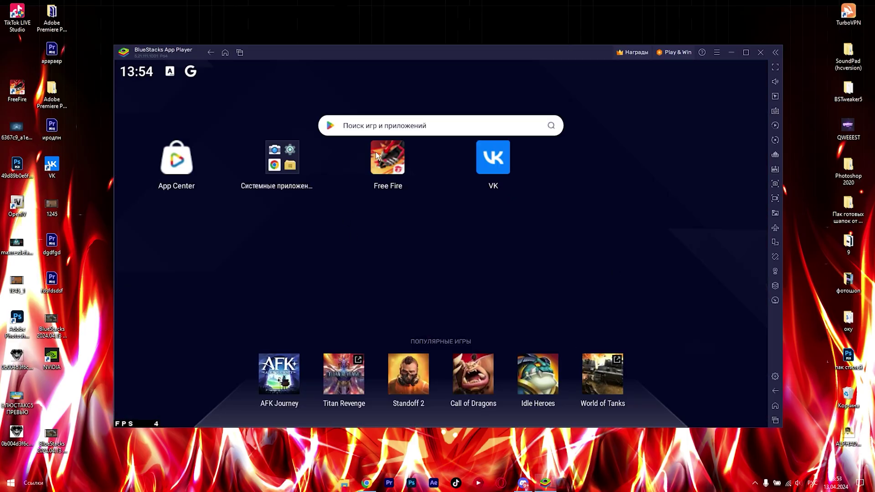
{"action": "left_click", "coordinate": [386, 158]}
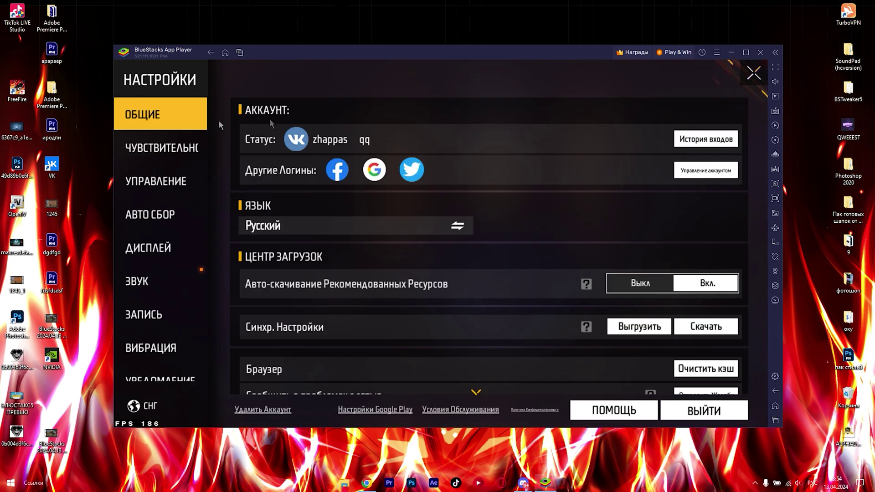
Examine the sensitivity and display settings of Free Fire and return to the lobby
{"action": "left_click", "coordinate": [186, 160]}
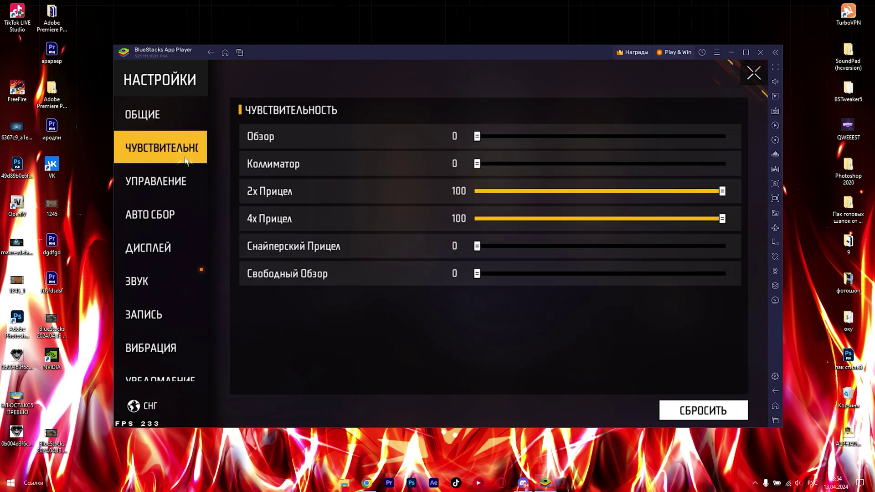
{"action": "left_click", "coordinate": [753, 73]}
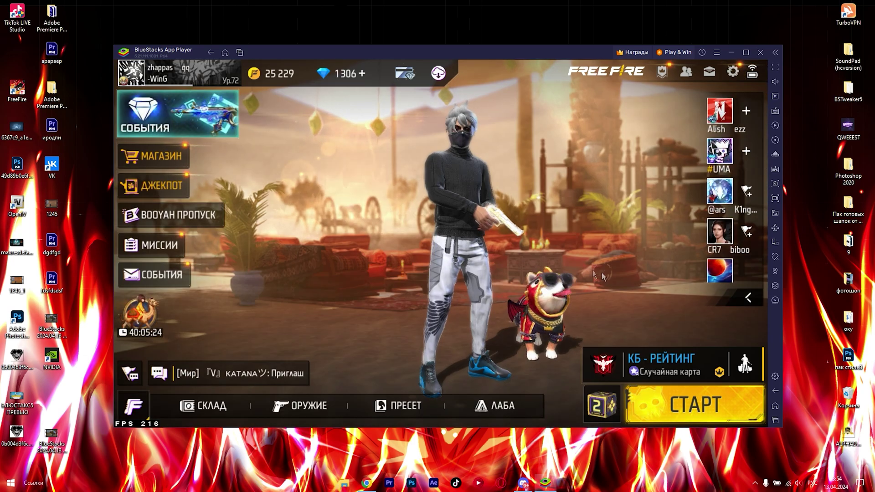
{"action": "left_click", "coordinate": [736, 75]}
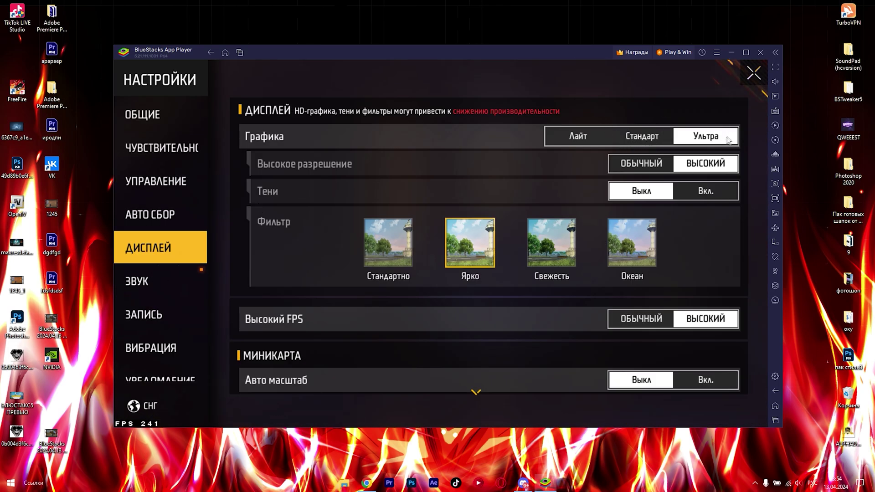
{"action": "scroll", "coordinate": [469, 255], "scroll_direction": "down", "scroll_amount": 3}
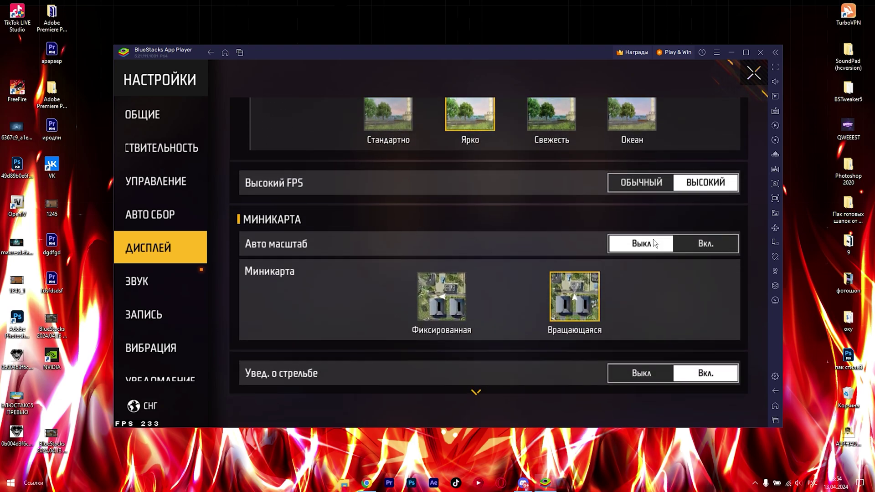
{"action": "left_click", "coordinate": [752, 75]}
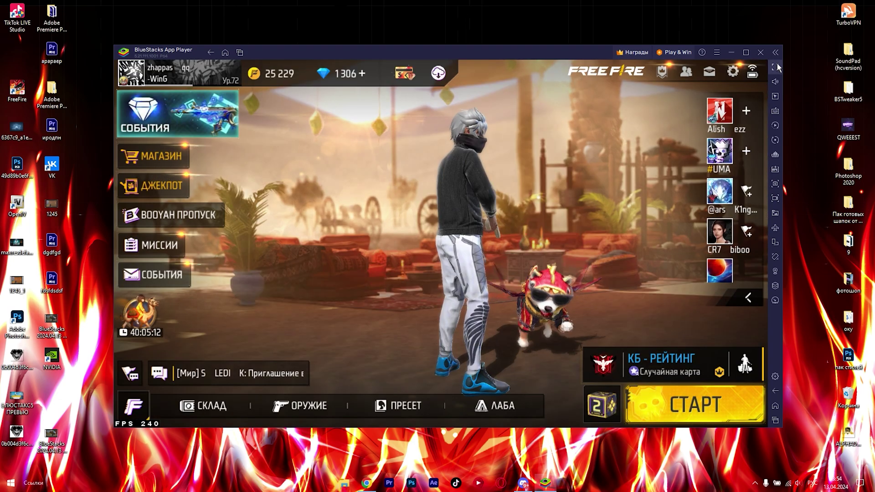
Switch BlueStacks to full screen, choose the "Тренировка" mode in Free Fire and start it
{"action": "left_click", "coordinate": [776, 67]}
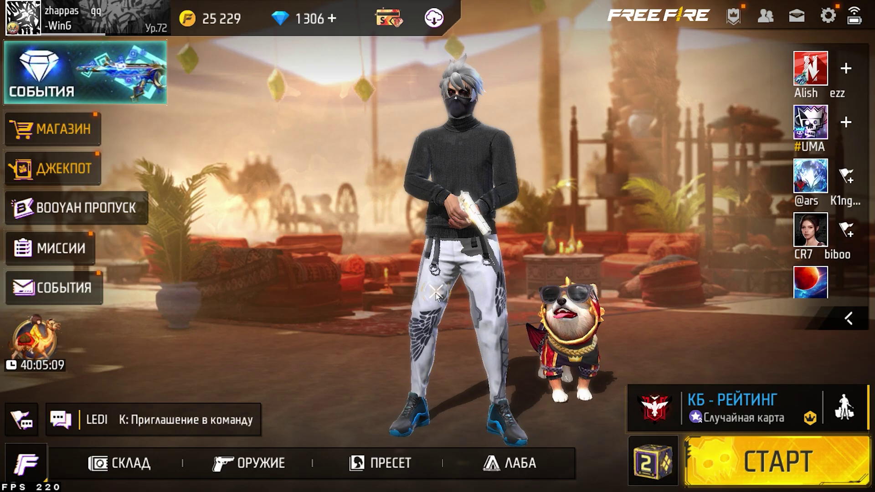
{"action": "left_click", "coordinate": [436, 293]}
{"action": "left_click", "coordinate": [334, 305]}
{"action": "left_click", "coordinate": [761, 417]}
{"action": "left_click", "coordinate": [693, 438]}
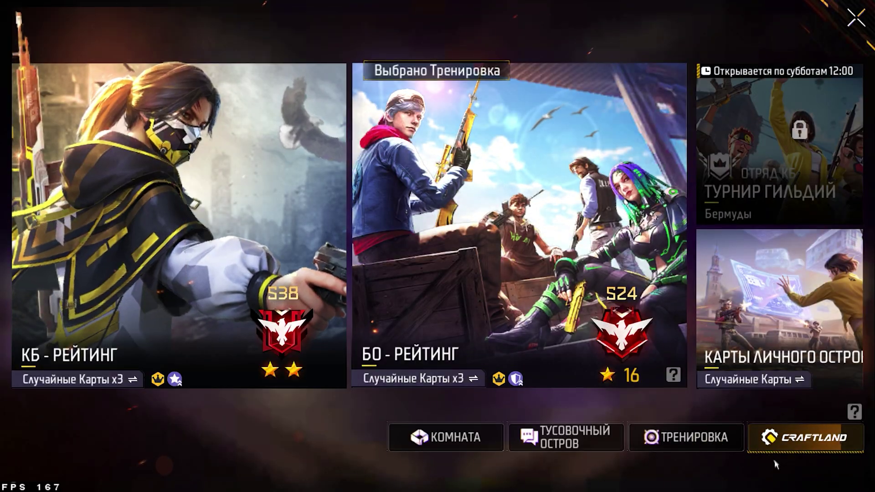
{"action": "left_click", "coordinate": [778, 463]}
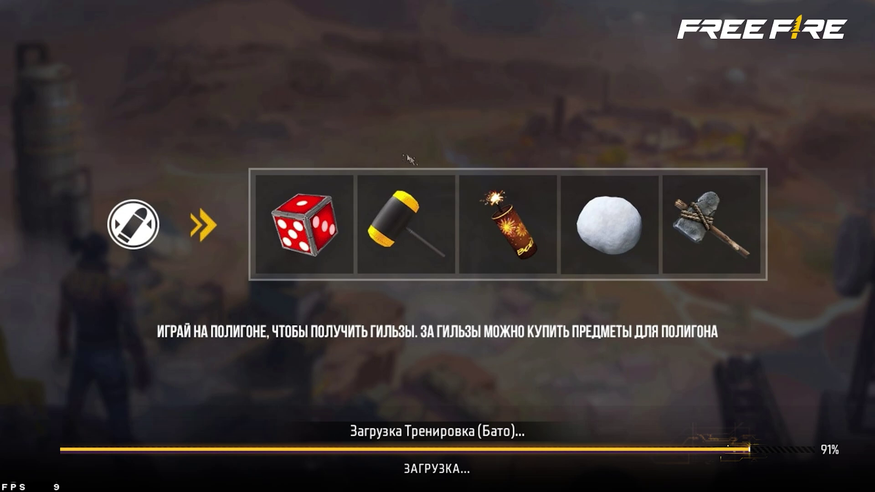
Run, jump, switch weapons and shoot at the targets in the training range to check how smoothly the game performs
{"action": "key", "text": "w"}
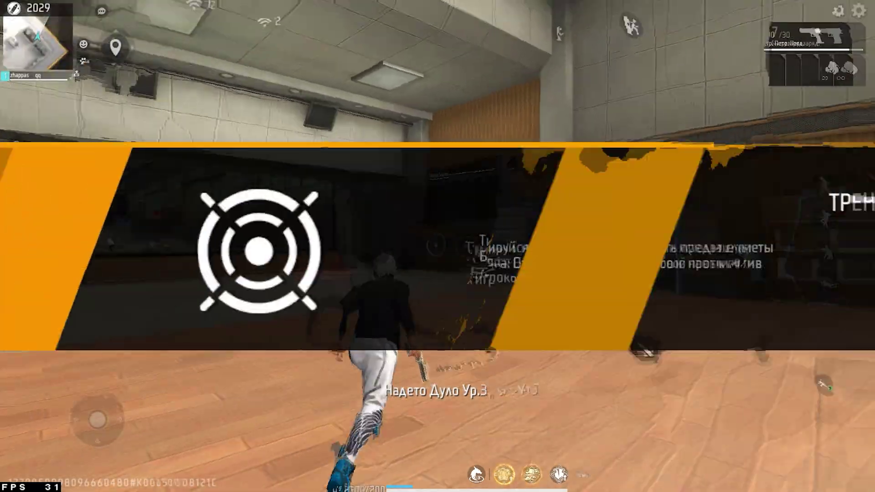
{"action": "key", "text": "4"}
{"action": "key", "text": "3"}
{"action": "key", "text": "space"}
{"action": "key", "text": "a"}
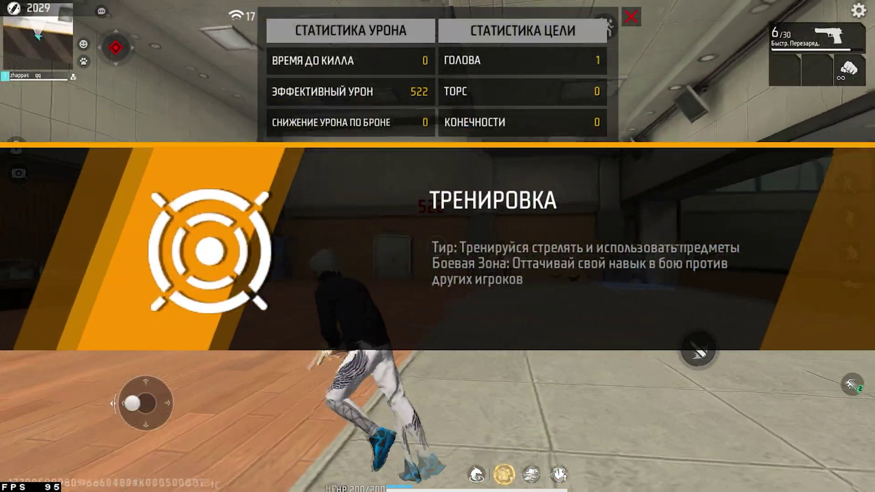
{"action": "key", "text": "a"}
{"action": "key", "text": "a"}
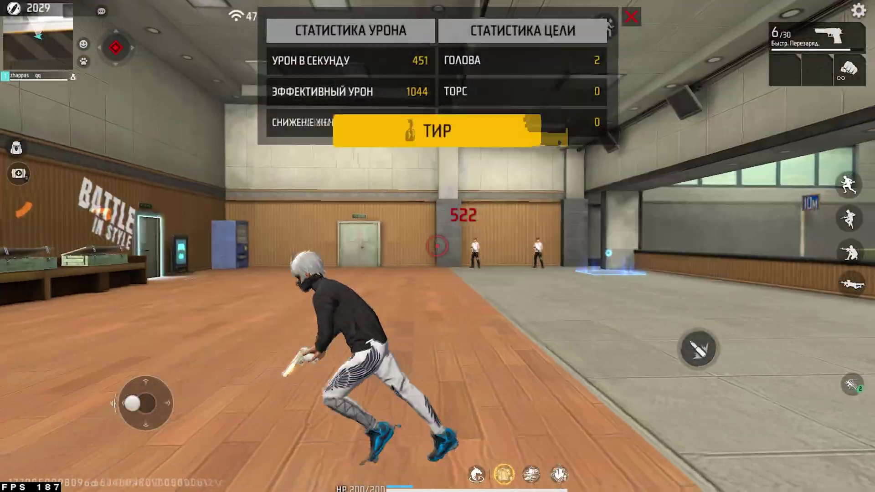
{"action": "left_click", "coordinate": [437, 246]}
{"action": "key", "text": "d"}
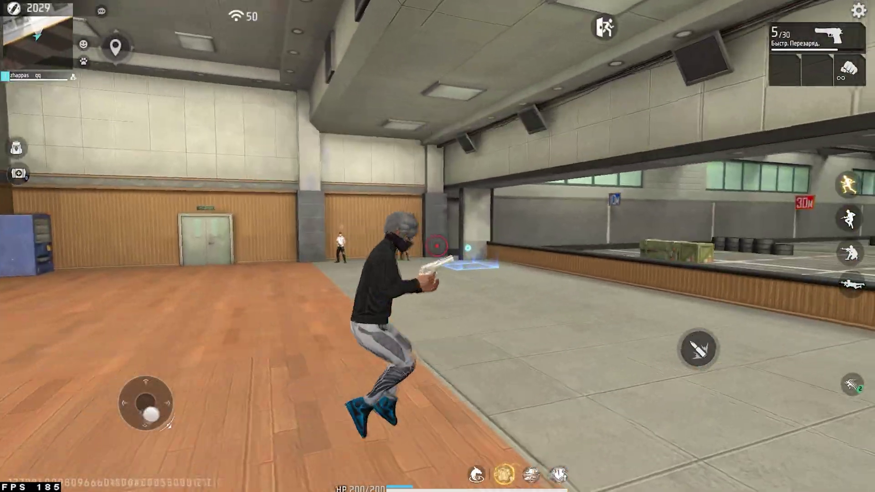
{"action": "left_click", "coordinate": [438, 247]}
{"action": "key", "text": "a"}
{"action": "left_click", "coordinate": [437, 246]}
{"action": "left_click", "coordinate": [438, 246]}
{"action": "key", "text": "a"}
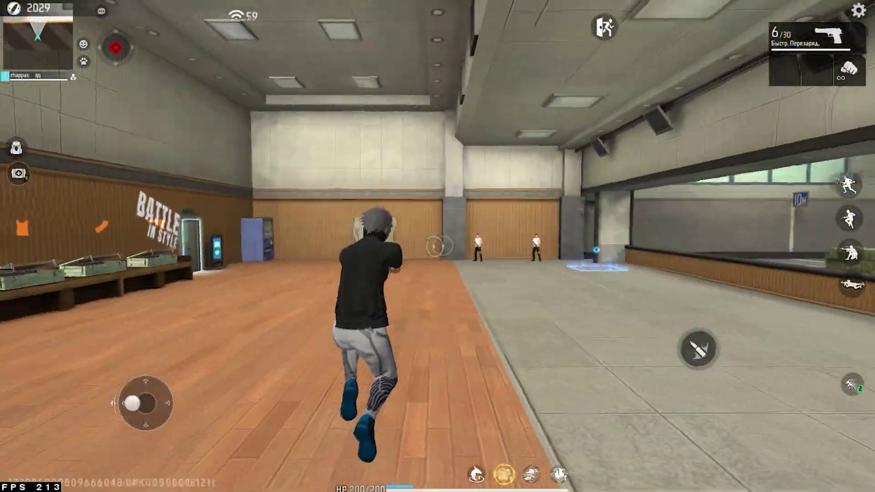
{"action": "left_click", "coordinate": [438, 246]}
{"action": "left_click", "coordinate": [437, 246]}
{"action": "key", "text": "w"}
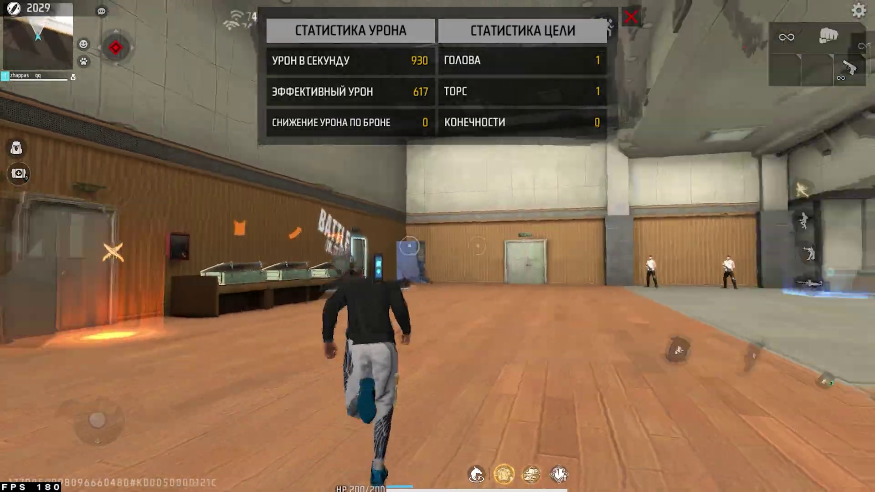
{"action": "key", "text": "e"}
{"action": "key", "text": "space"}
{"action": "key", "text": "a"}
{"action": "key", "text": "s"}
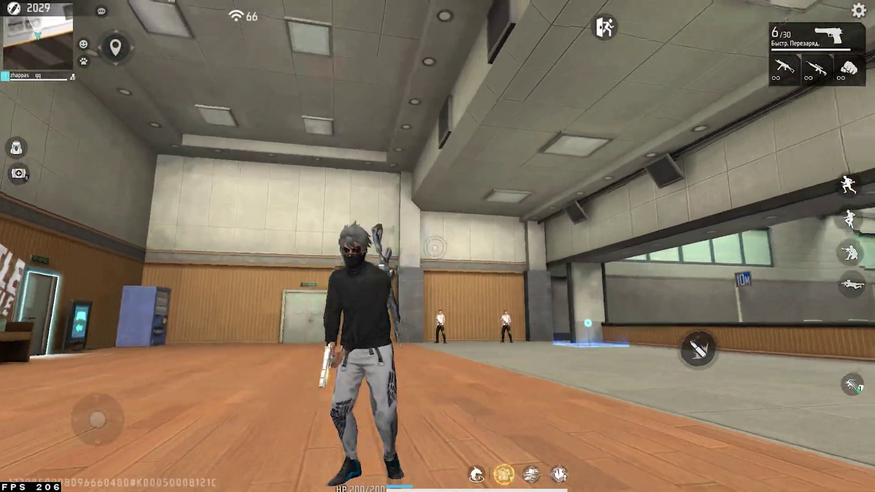